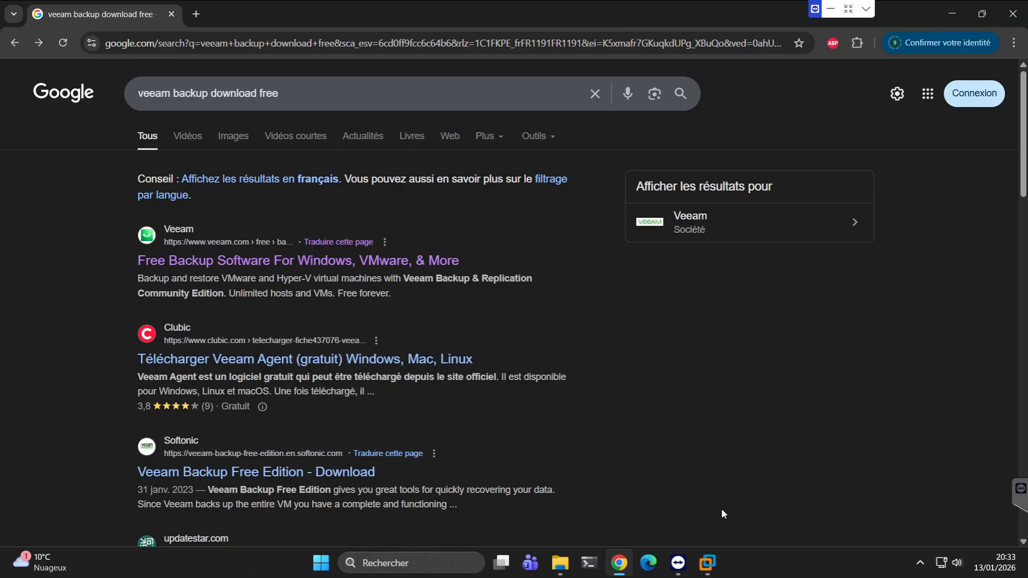
Open the Veeam Backup & Replication Community Edition download page from the search results and request the version 13.0.1.1071 download.
{"action": "left_click", "coordinate": [715, 562]}
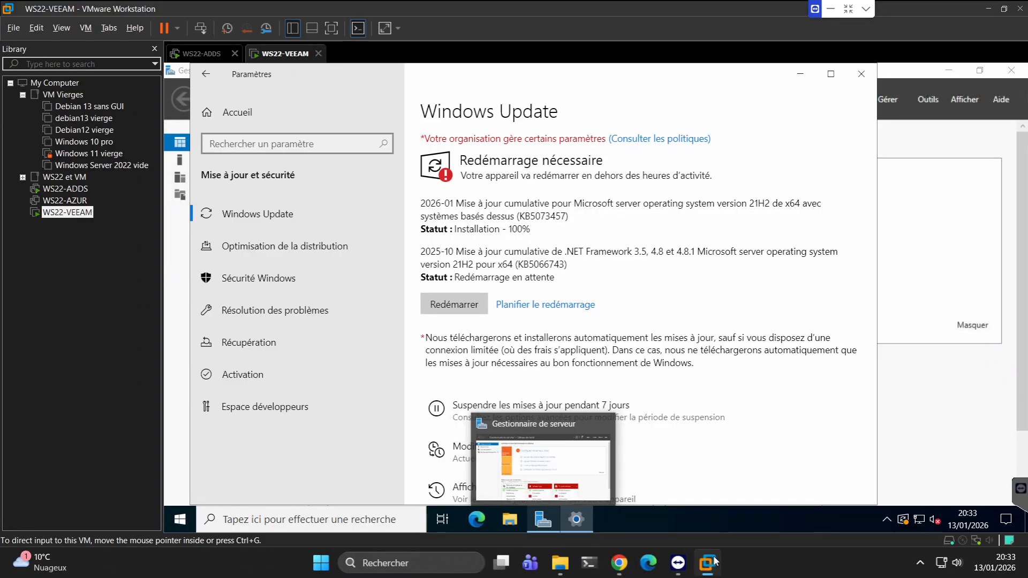
{"action": "left_click", "coordinate": [618, 566]}
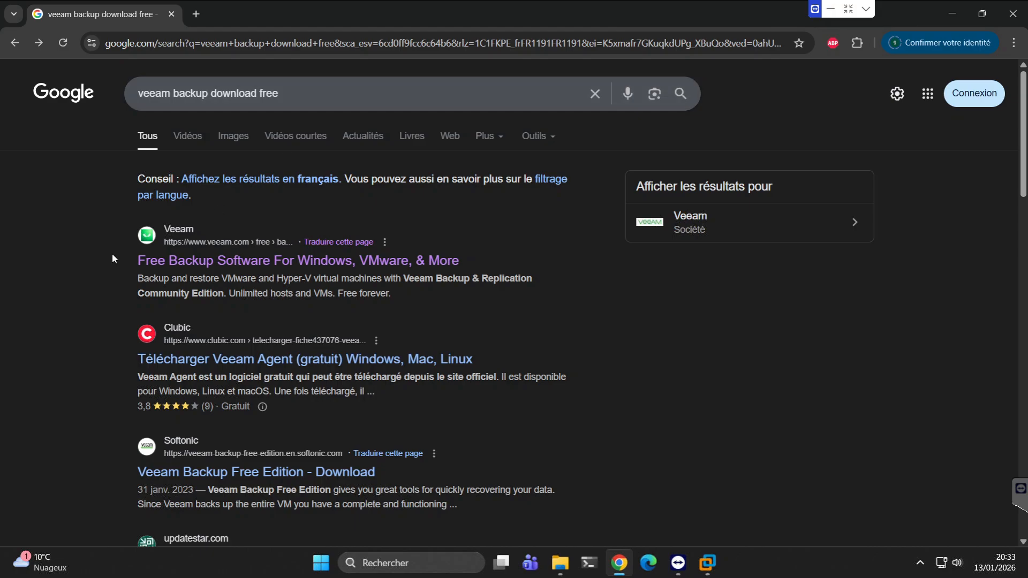
{"action": "left_click", "coordinate": [177, 263]}
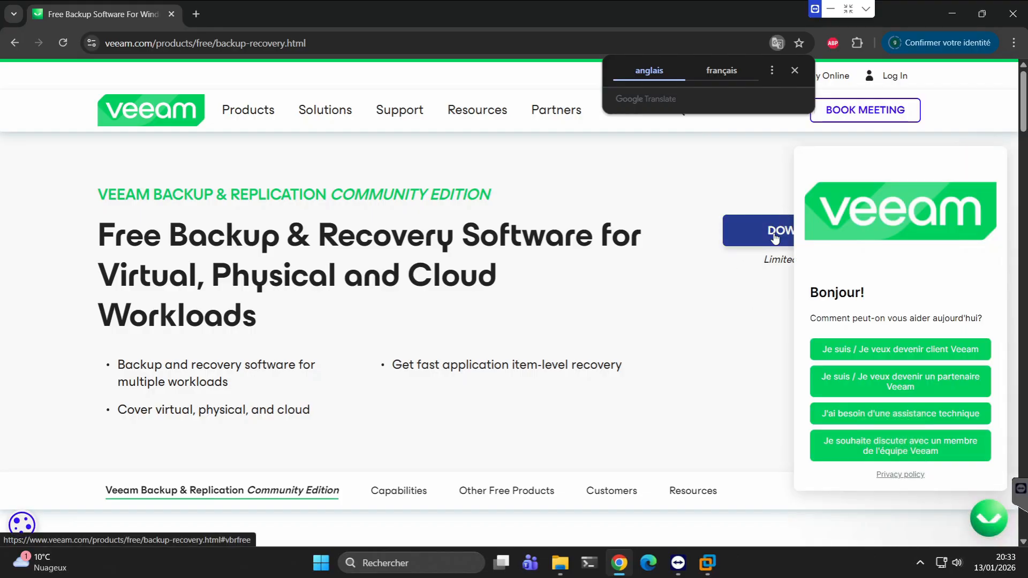
{"action": "left_click", "coordinate": [775, 236]}
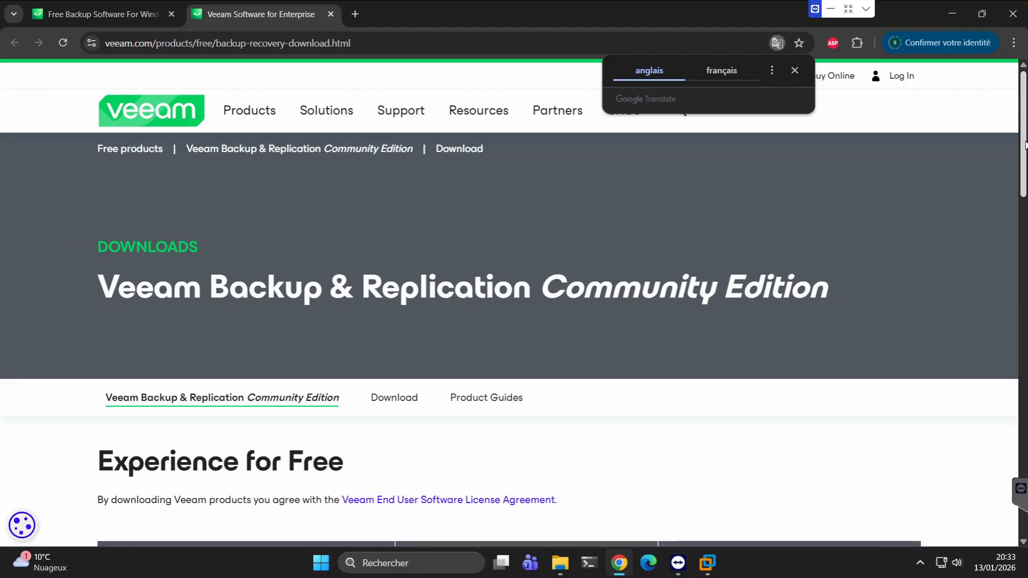
{"action": "left_click_drag", "start_coordinate": [1025, 141], "coordinate": [1025, 218]}
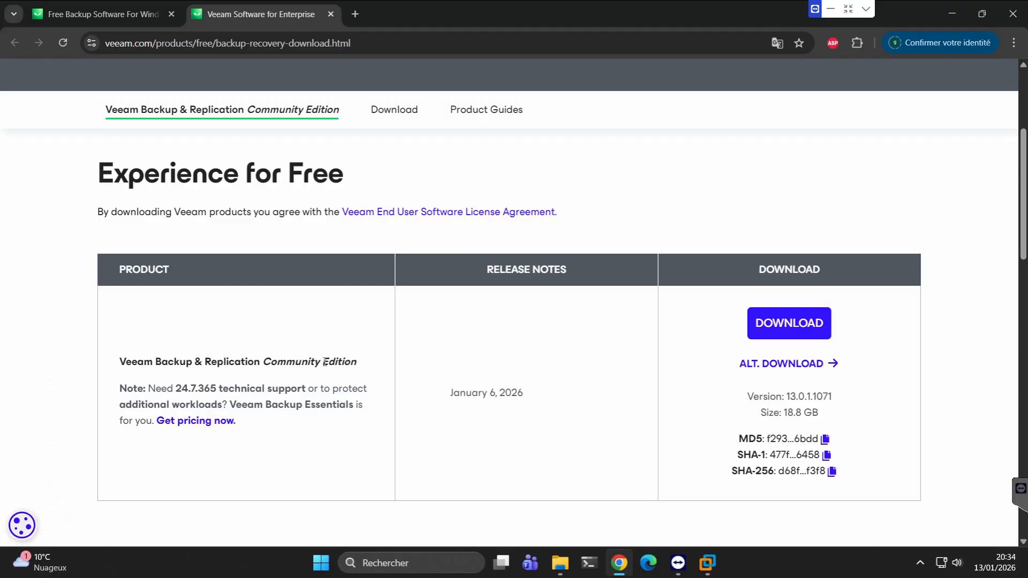
{"action": "left_click", "coordinate": [782, 324]}
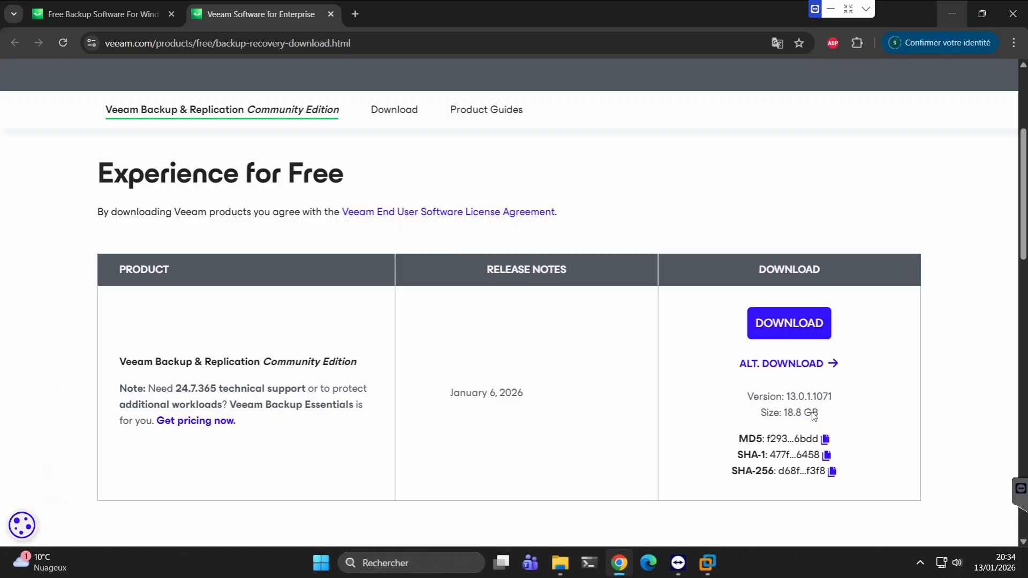
Check the Veeam Backup folder on the host in File Explorer and restart the WS22-VEEAM server to complete its pending Windows updates.
{"action": "left_click", "coordinate": [708, 564]}
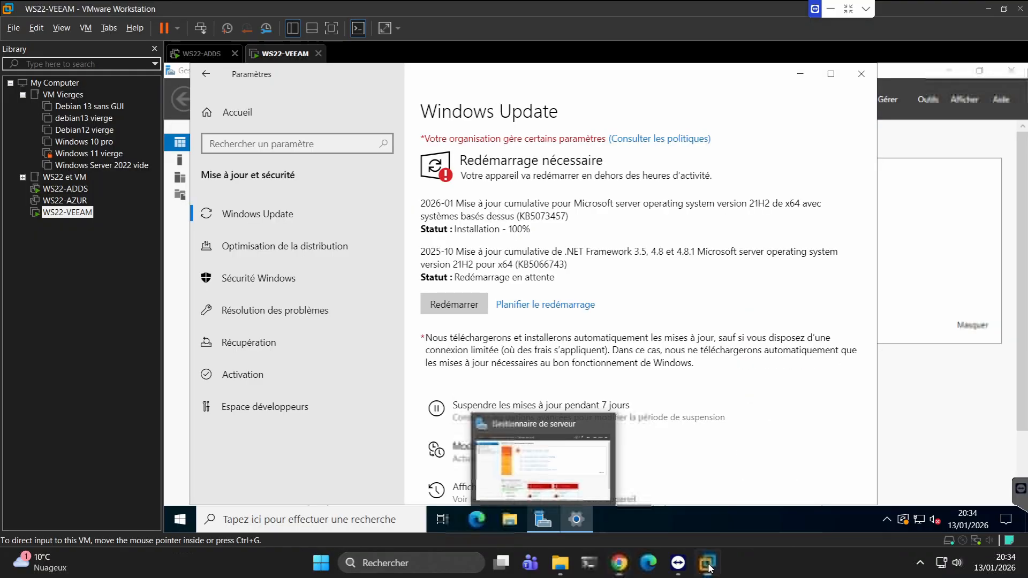
{"action": "left_click", "coordinate": [560, 562]}
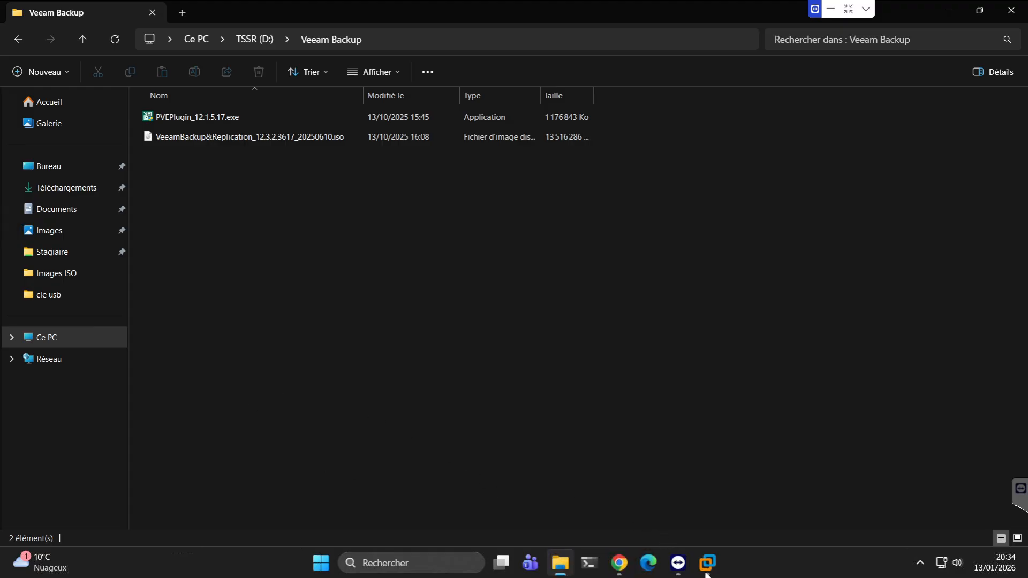
{"action": "left_click", "coordinate": [707, 563]}
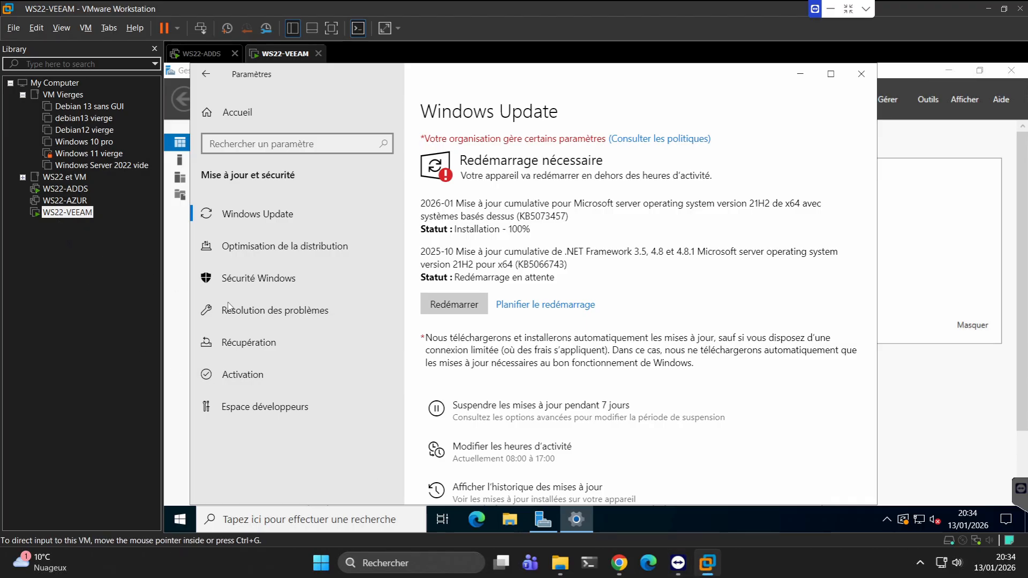
{"action": "left_click", "coordinate": [458, 308]}
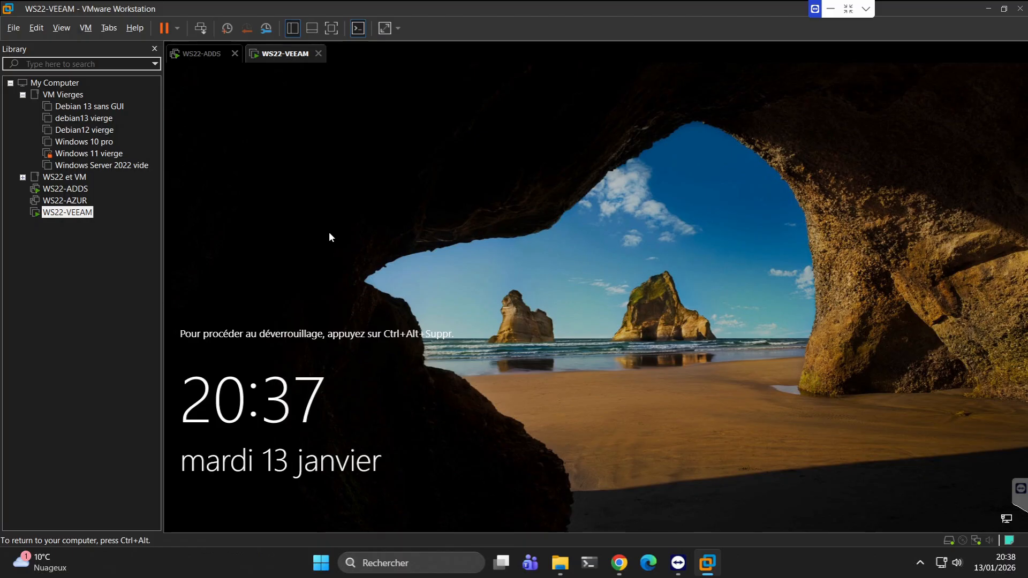
Review the hardware allocation in the WS22-VEEAM virtual machine's settings.
{"action": "right_click", "coordinate": [282, 57]}
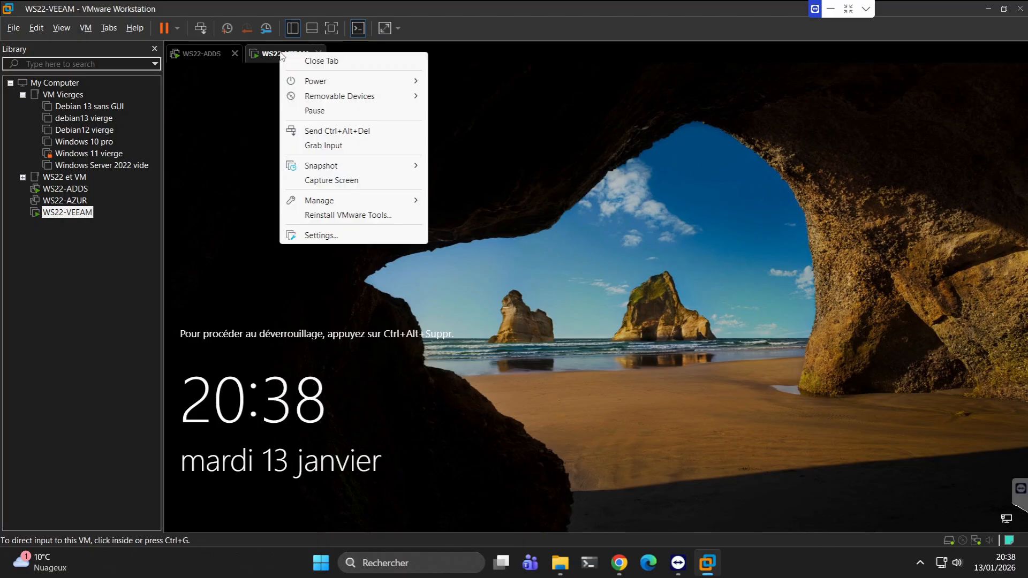
{"action": "left_click", "coordinate": [333, 236]}
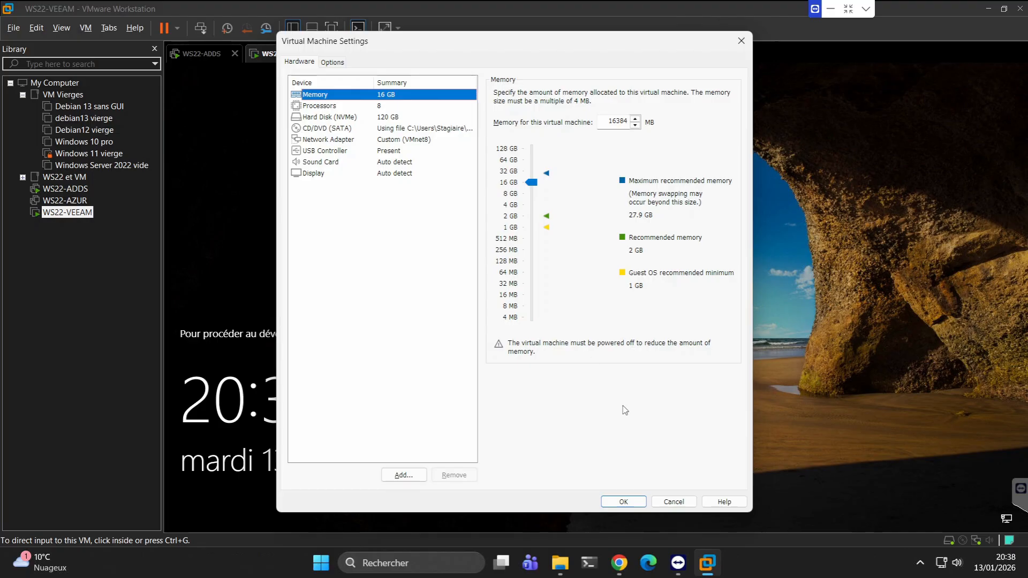
{"action": "left_click", "coordinate": [623, 502]}
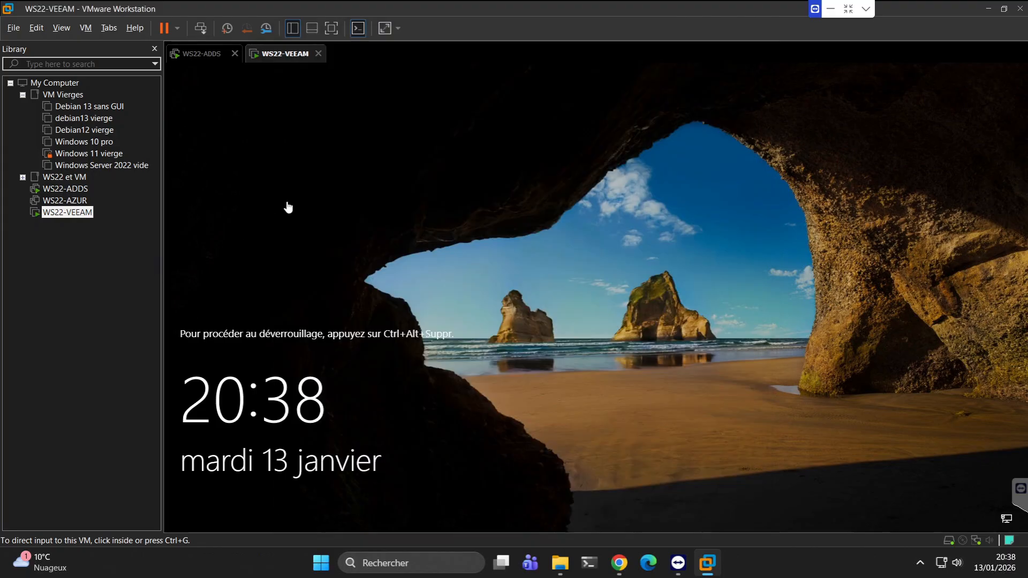
Unlock the WS22-VEEAM server and sign in as Administrateur with the account password.
{"action": "left_click", "coordinate": [200, 30]}
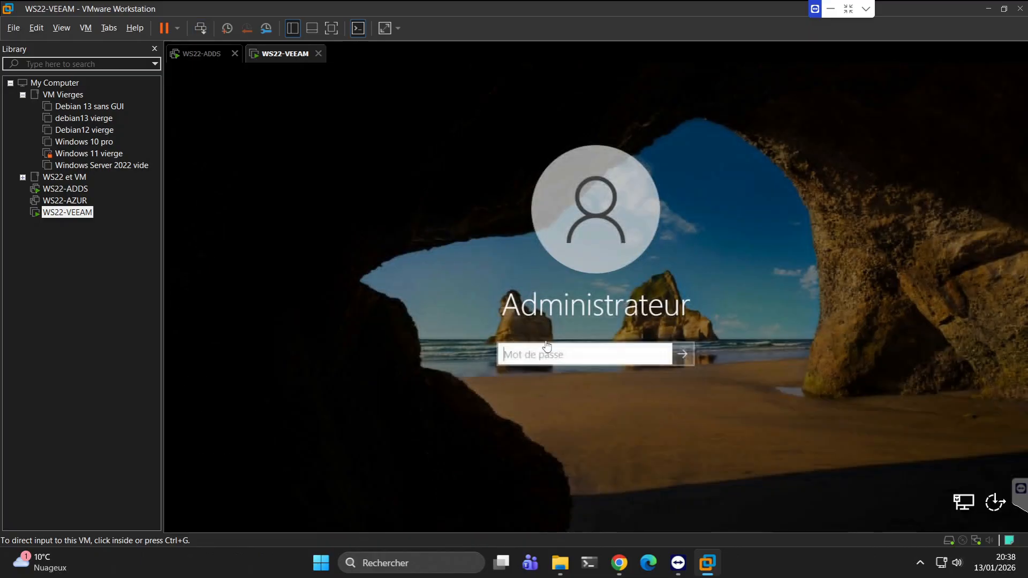
{"action": "left_click", "coordinate": [547, 346]}
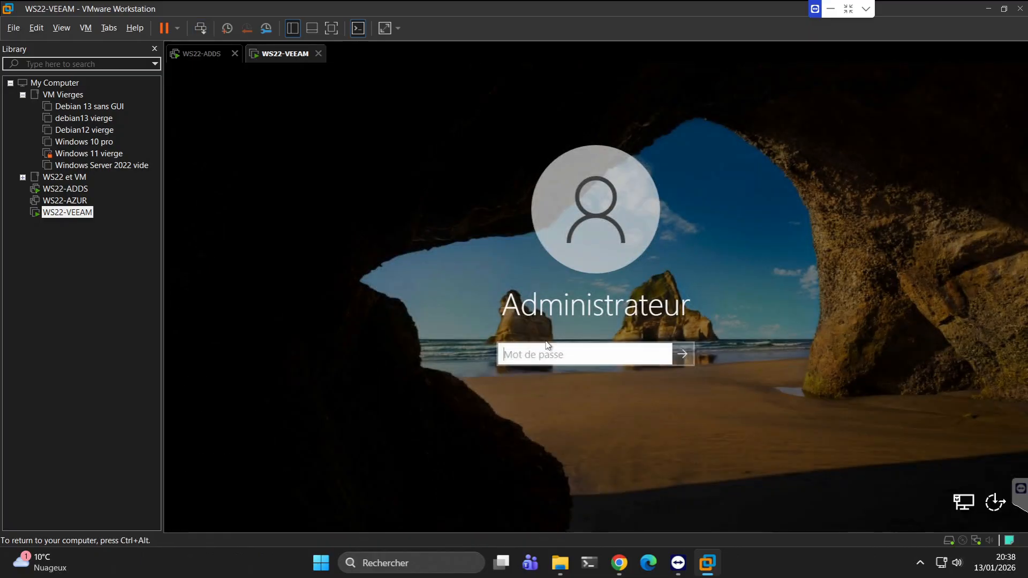
{"action": "type", "text": "••••••••••"}
{"action": "key", "text": "Return"}
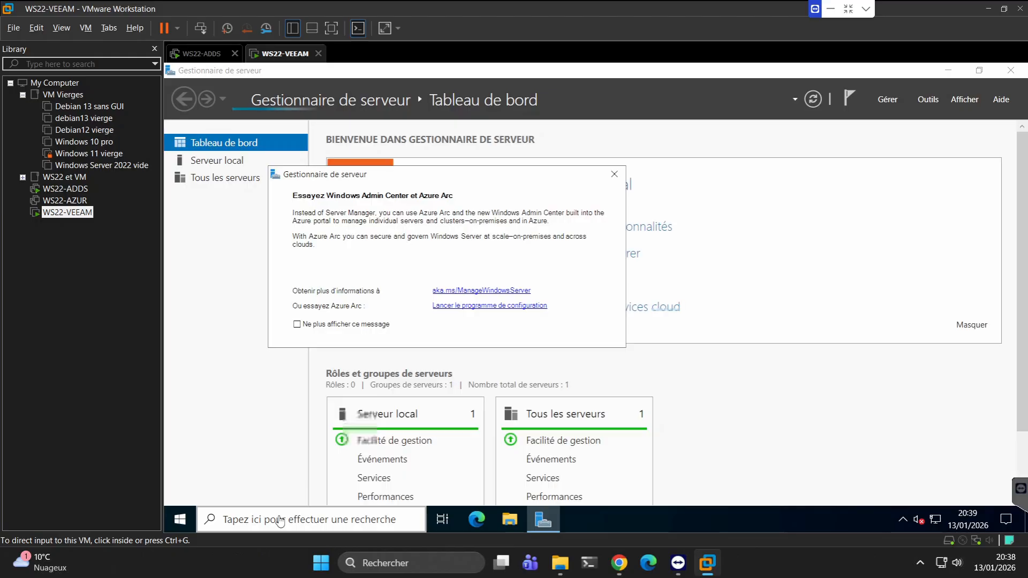
Look up the server's device name and specifications in the system settings, and dismiss the Windows Admin Center suggestion.
{"action": "left_click", "coordinate": [279, 519]}
{"action": "left_click", "coordinate": [280, 520]}
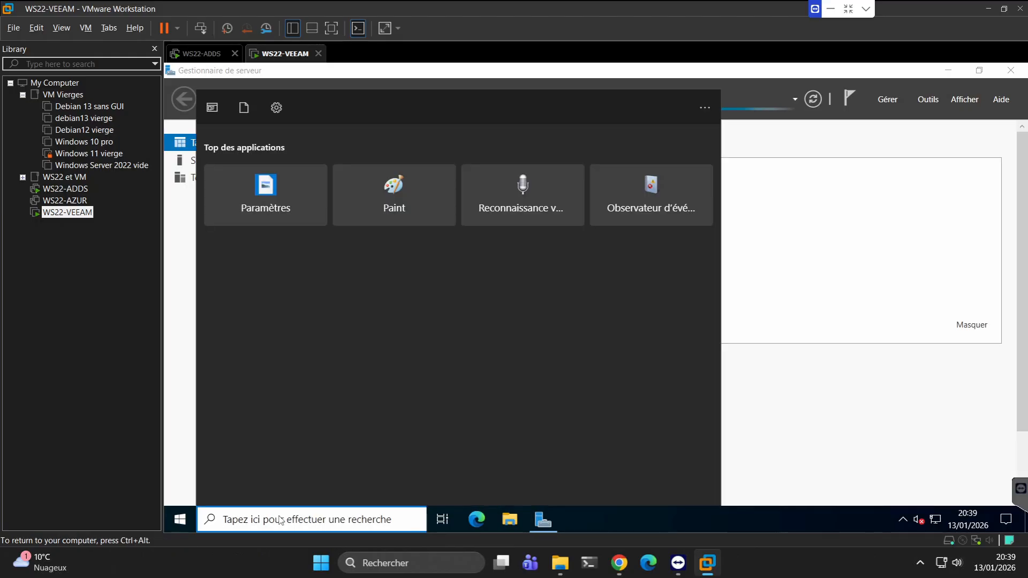
{"action": "type", "text": "nom"}
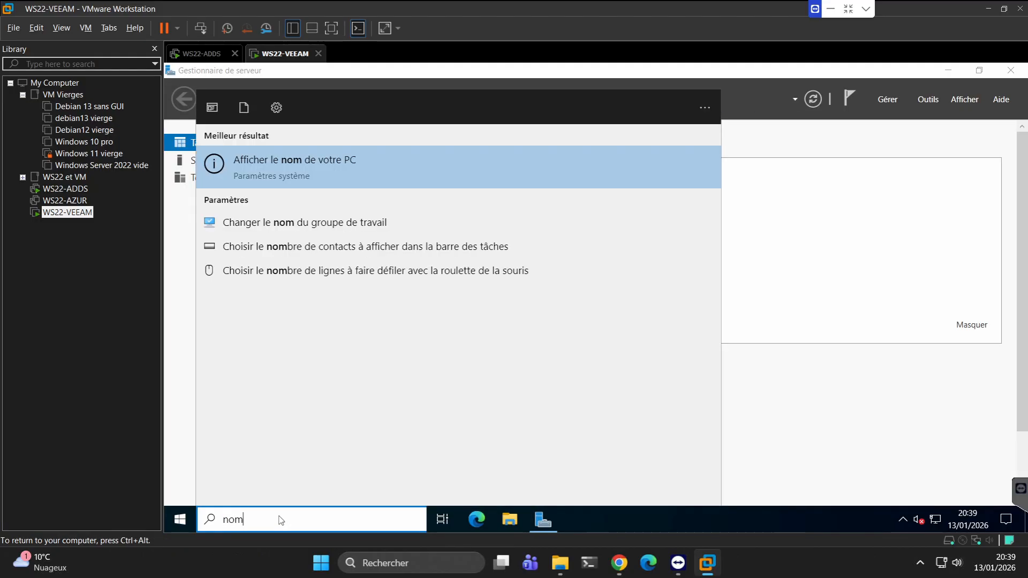
{"action": "left_click", "coordinate": [272, 166]}
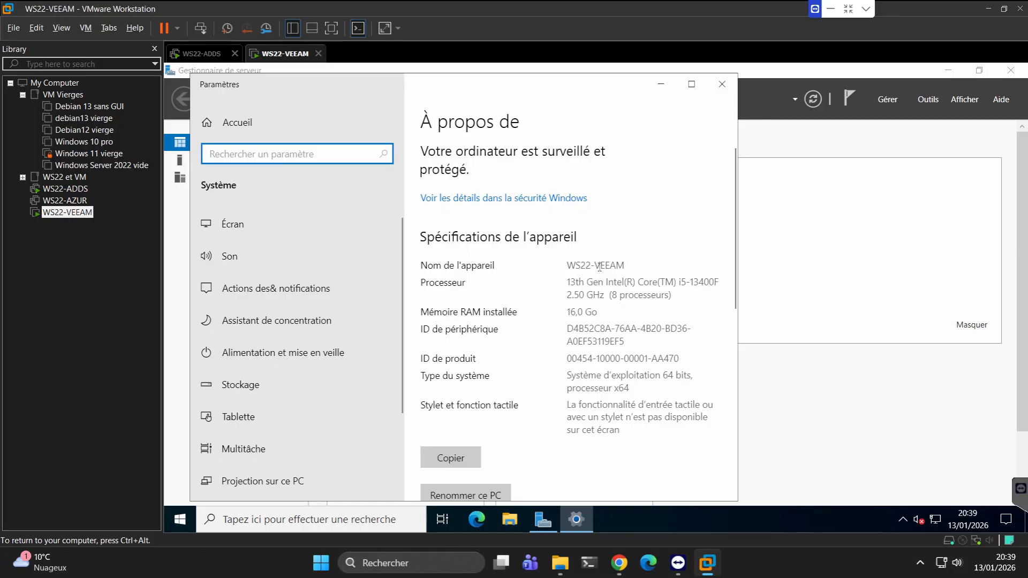
{"action": "left_click", "coordinate": [722, 85]}
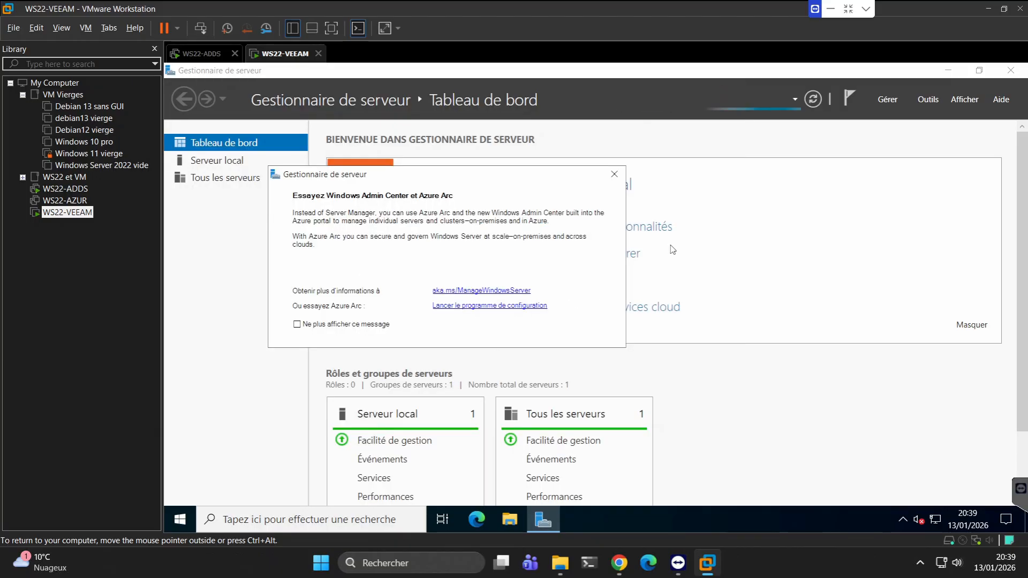
{"action": "left_click", "coordinate": [614, 175]}
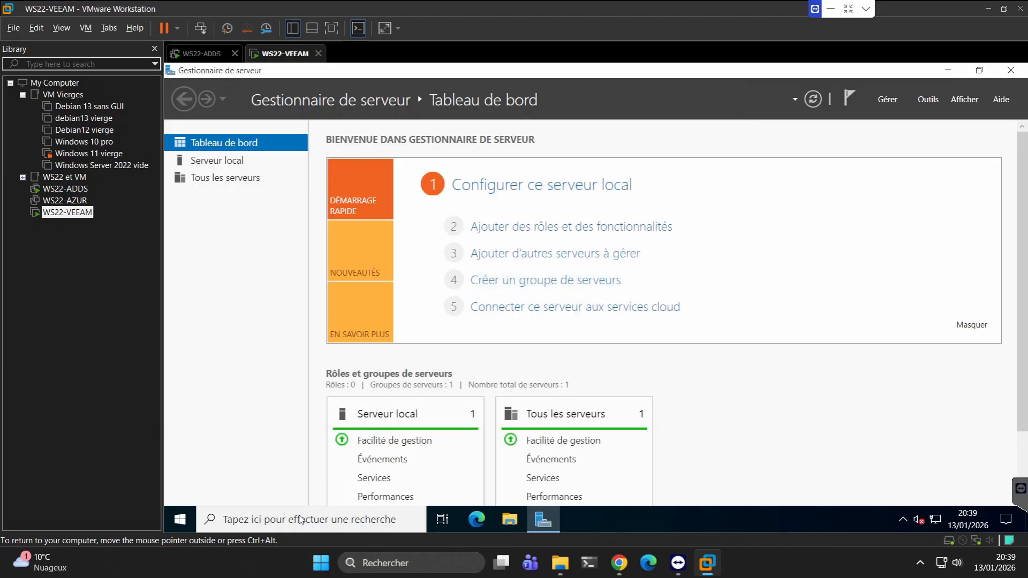
Open Windows Update on the server and search for new updates.
{"action": "left_click", "coordinate": [289, 517]}
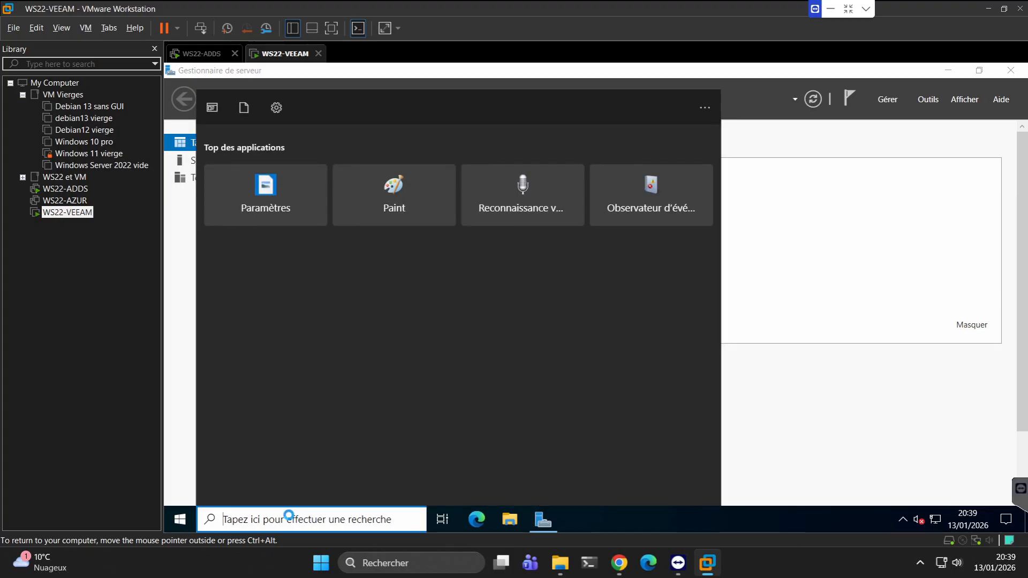
{"action": "type", "text": "upd"}
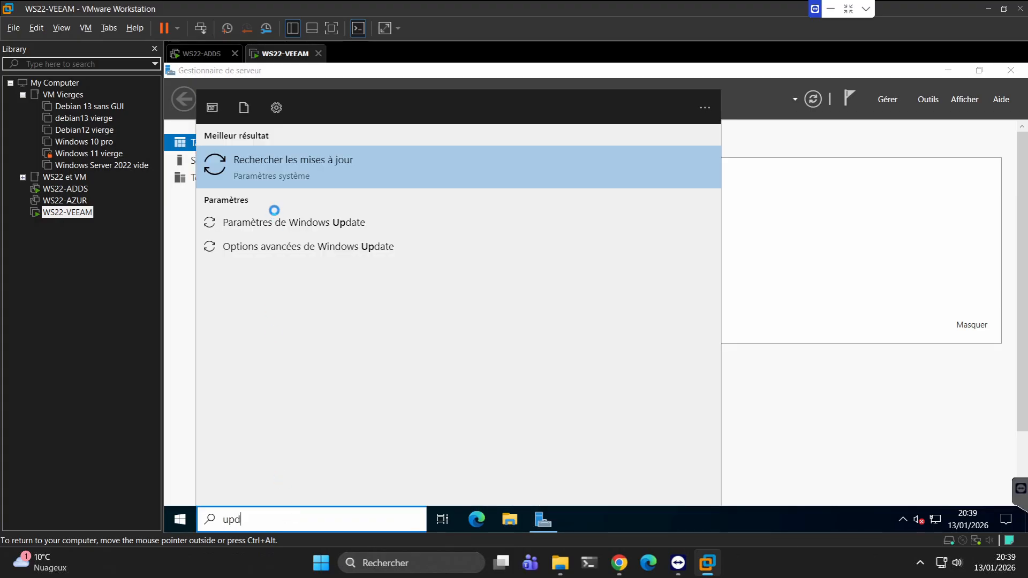
{"action": "type", "text": "ate"}
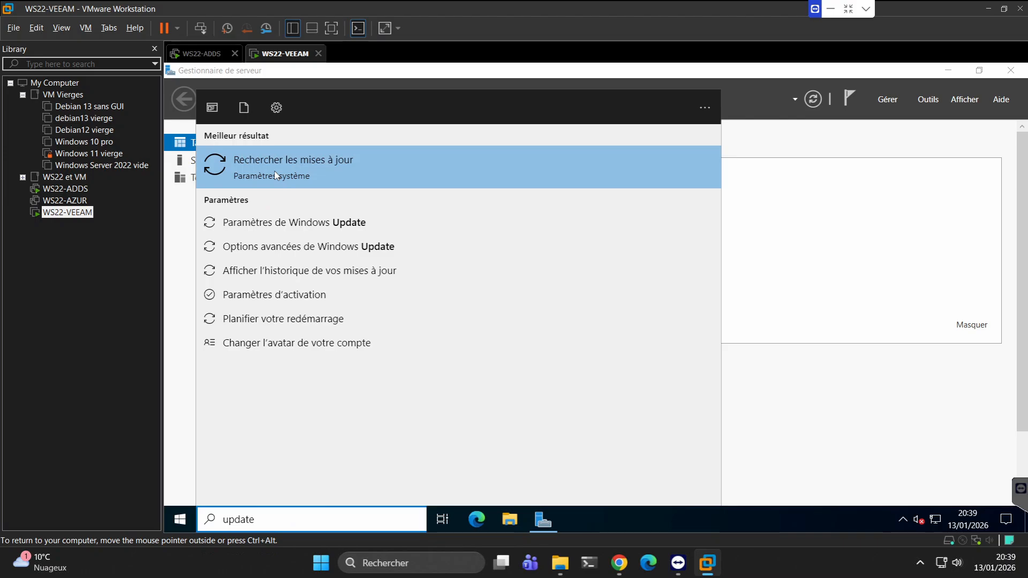
{"action": "left_click", "coordinate": [275, 175]}
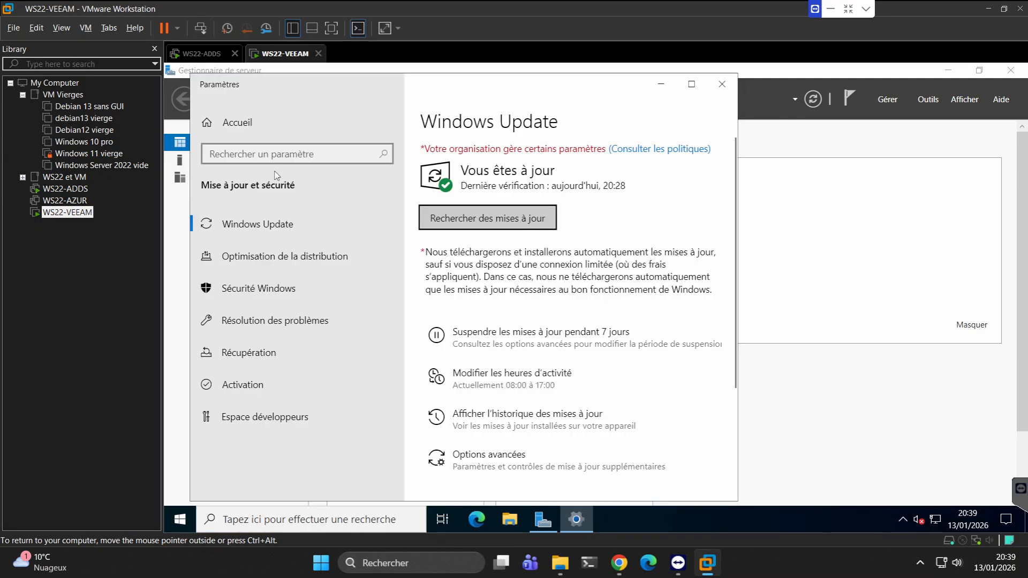
{"action": "left_click", "coordinate": [458, 217]}
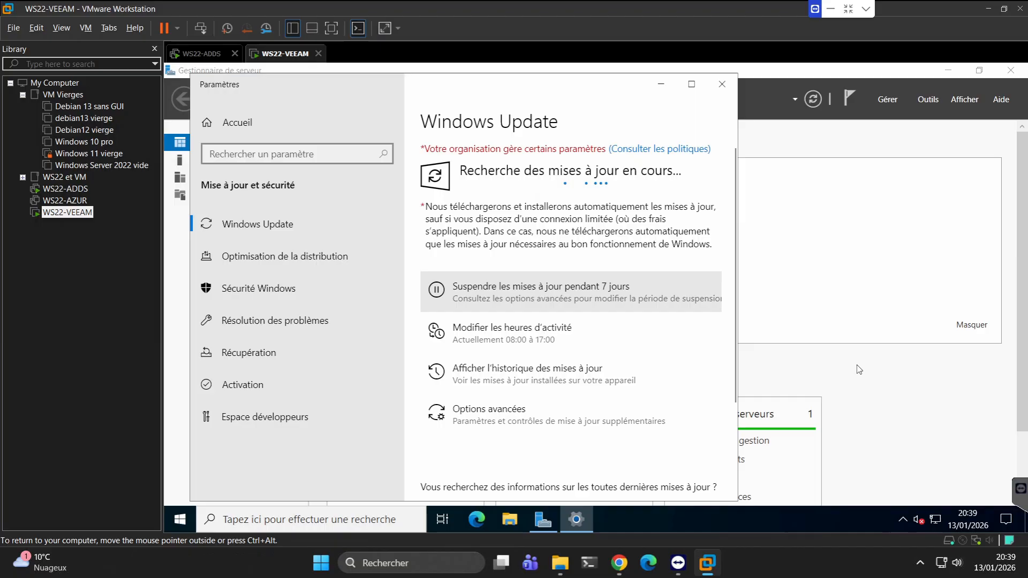
Review the roles and server groups in Server Manager, check the update search status, and close the Windows Update settings.
{"action": "left_click", "coordinate": [996, 293]}
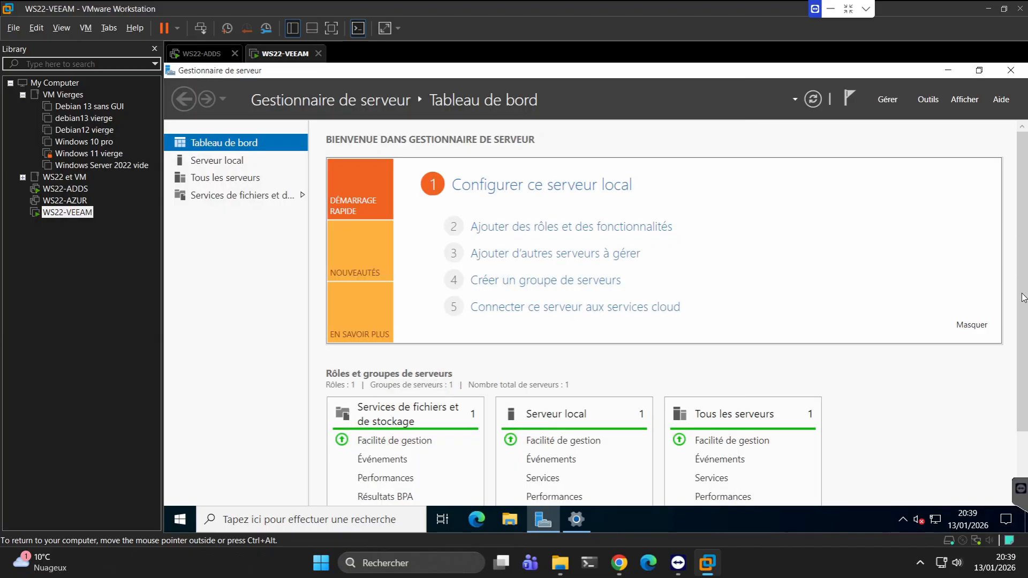
{"action": "scroll", "coordinate": [1020, 354], "scroll_direction": "down", "scroll_amount": 2}
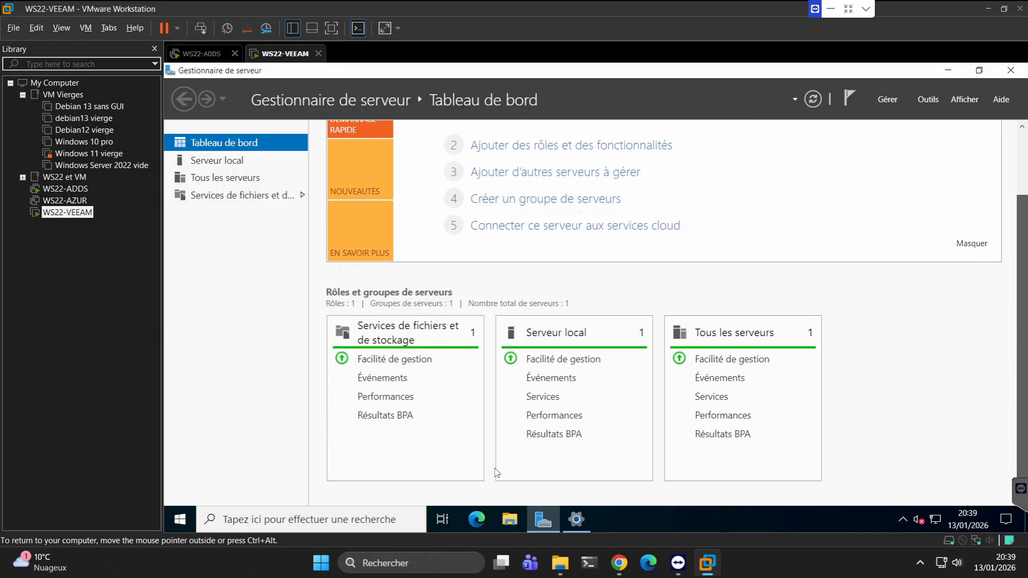
{"action": "left_click", "coordinate": [568, 519]}
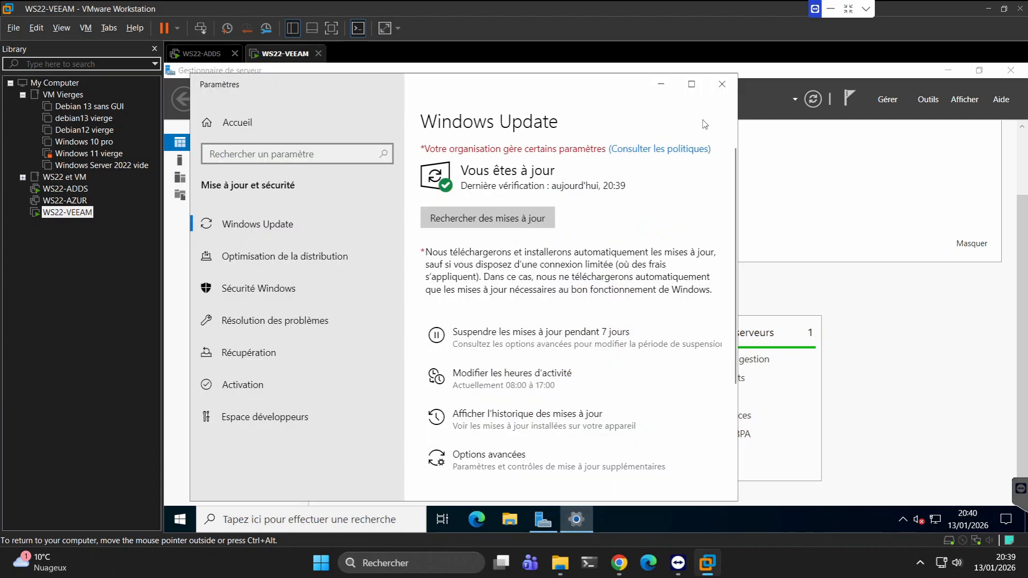
{"action": "left_click", "coordinate": [722, 86]}
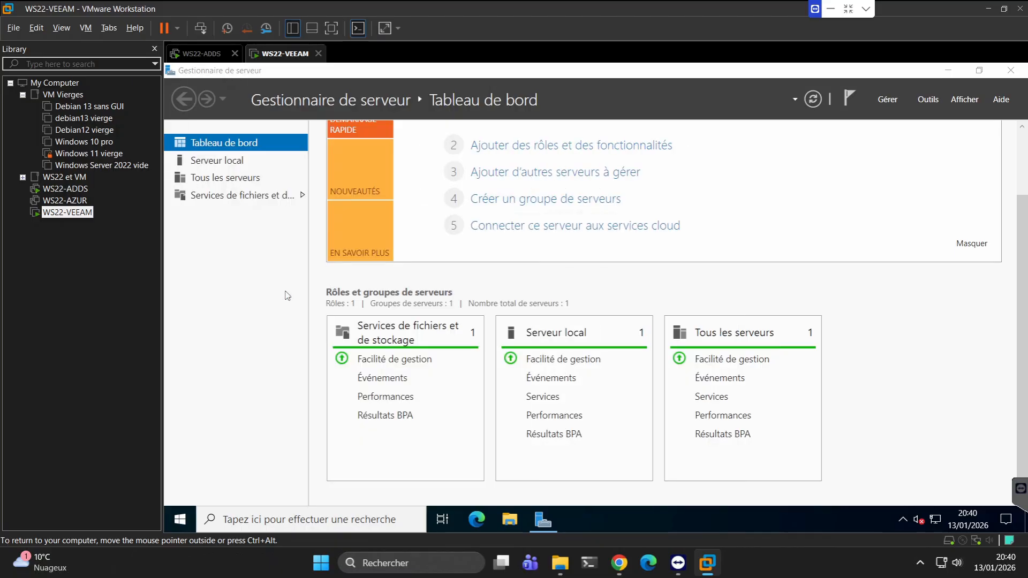
Set the WS22-VEEAM virtual machine's CD/DVD drive to use the VeeamBackup&Replication_12.3.2.3617_20250610.iso image from D:\Veeam Backup.
{"action": "right_click", "coordinate": [284, 58]}
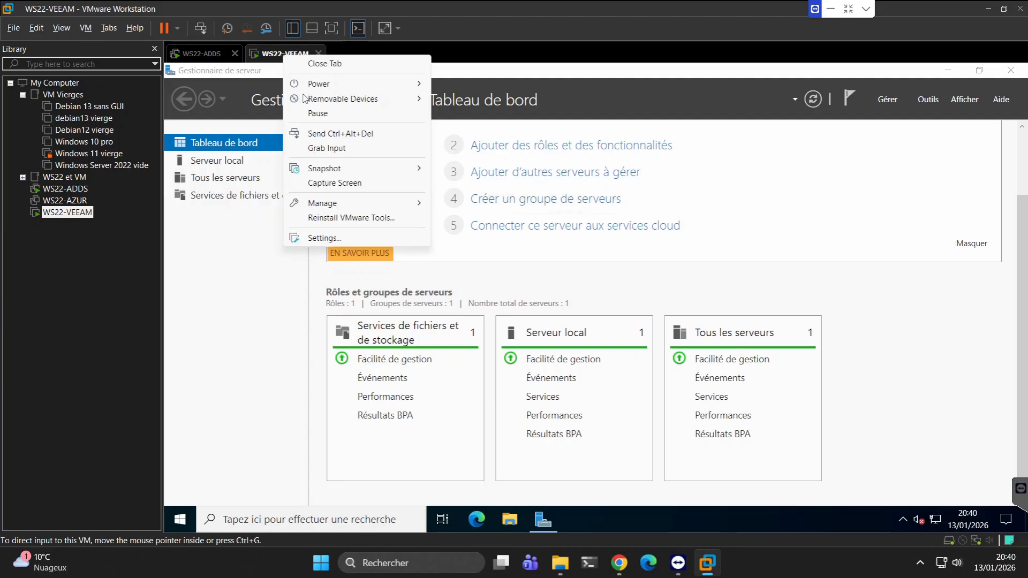
{"action": "left_click", "coordinate": [325, 239]}
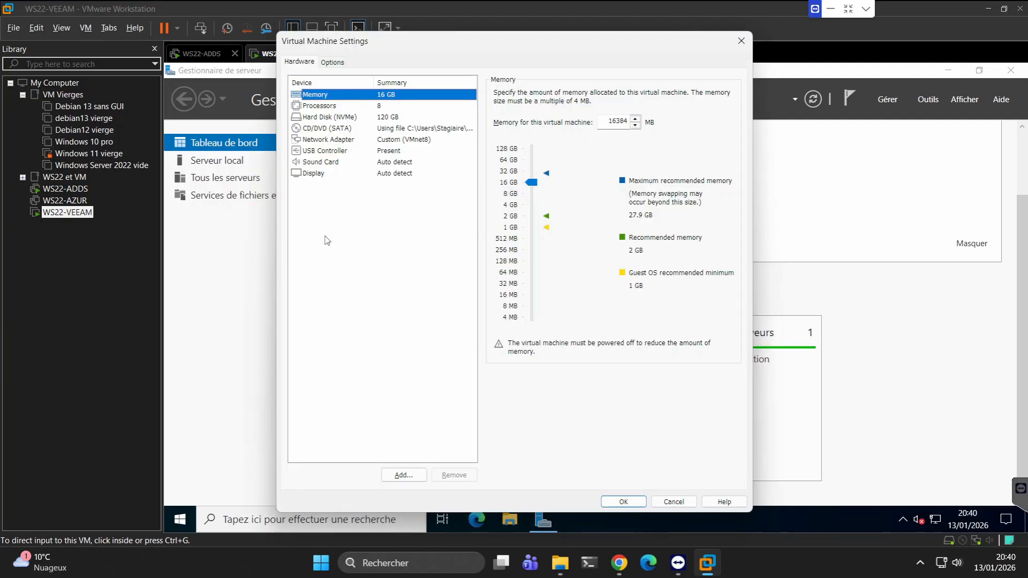
{"action": "left_click", "coordinate": [344, 128]}
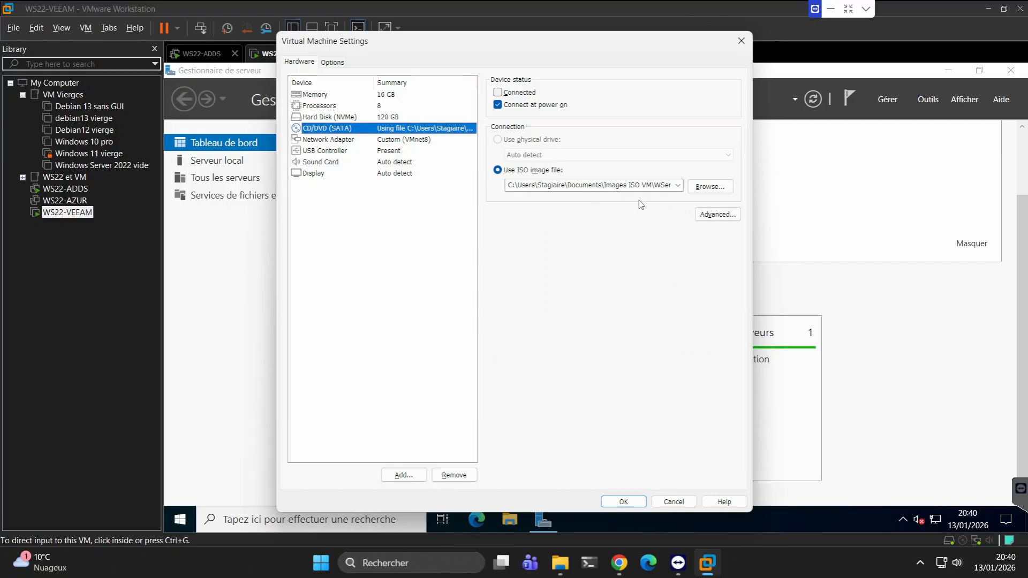
{"action": "left_click", "coordinate": [710, 187]}
{"action": "left_click", "coordinate": [325, 292]}
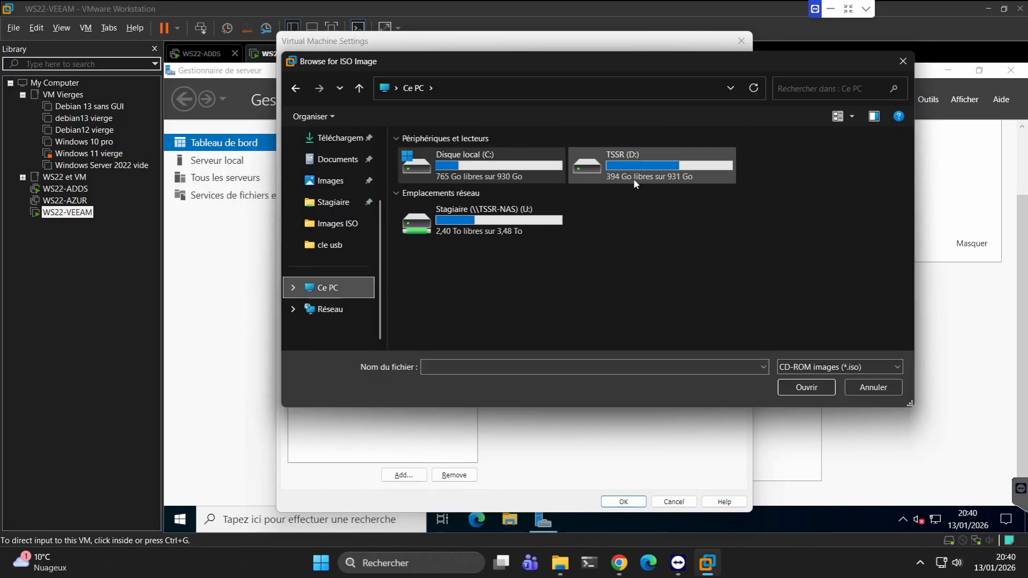
{"action": "double_click", "coordinate": [635, 181]}
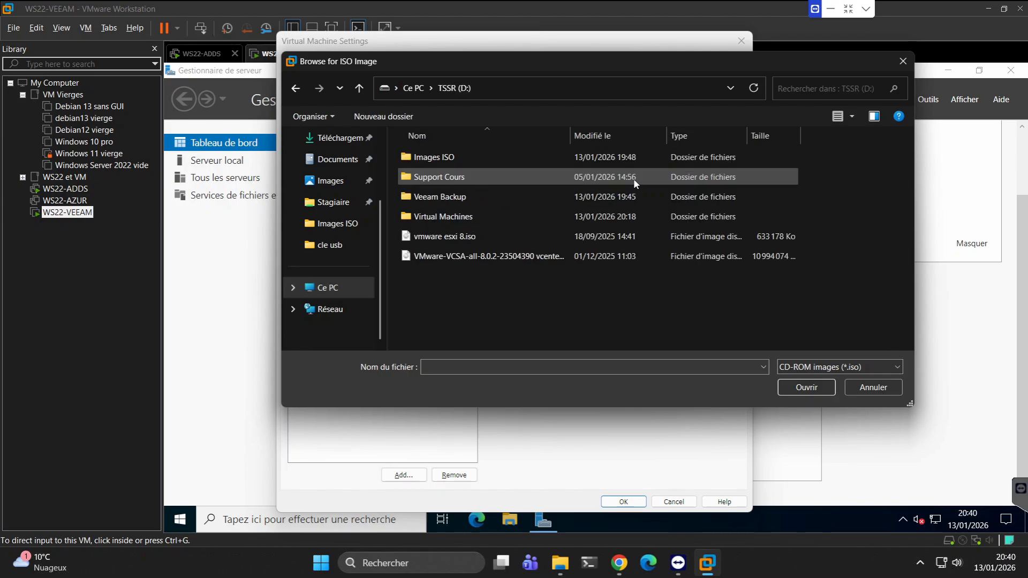
{"action": "double_click", "coordinate": [449, 198]}
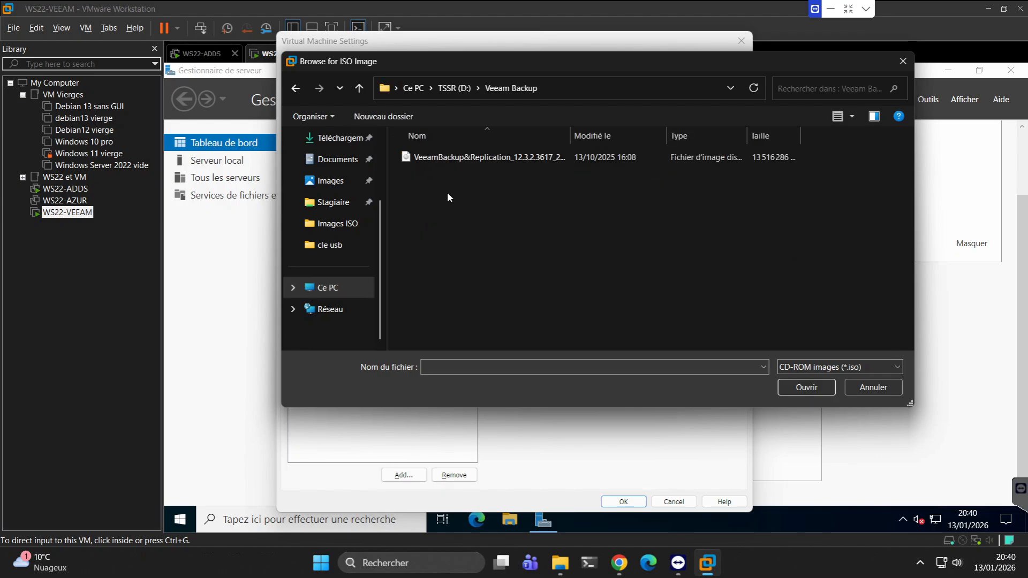
{"action": "double_click", "coordinate": [484, 156]}
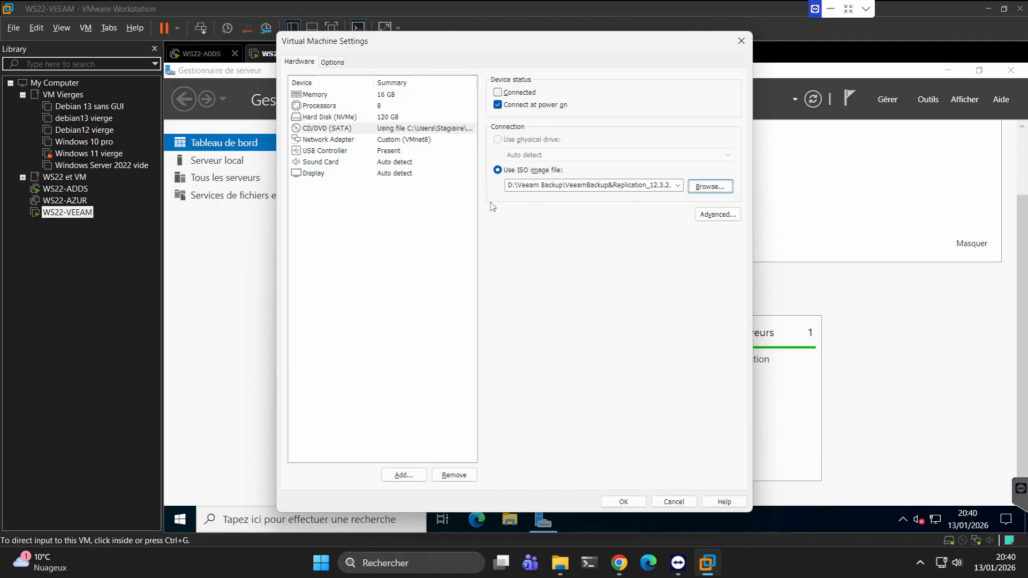
{"action": "left_click", "coordinate": [625, 503]}
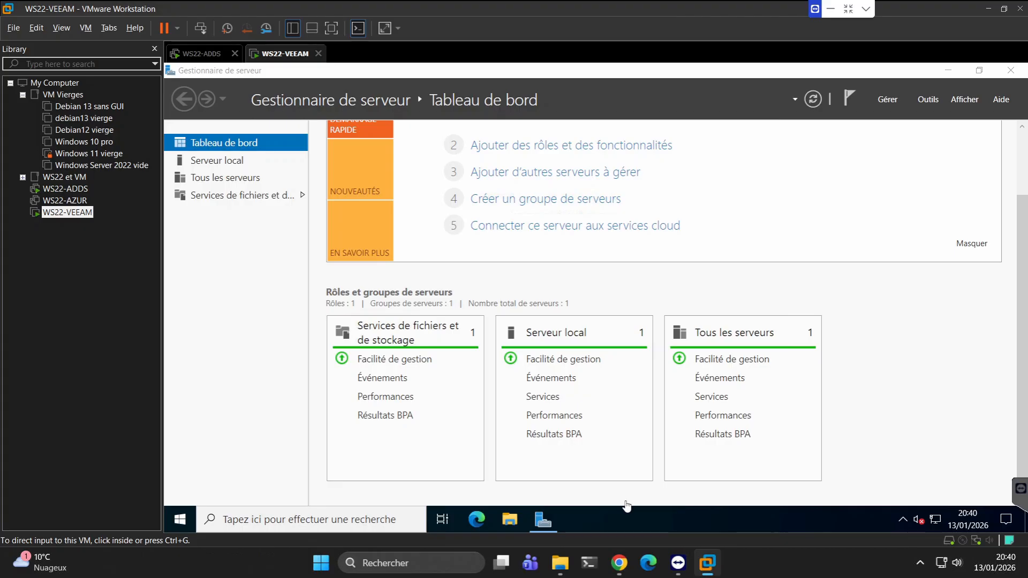
Restart the WS22-VEEAM server with the reason Autre (non planifié).
{"action": "left_click", "coordinate": [179, 524]}
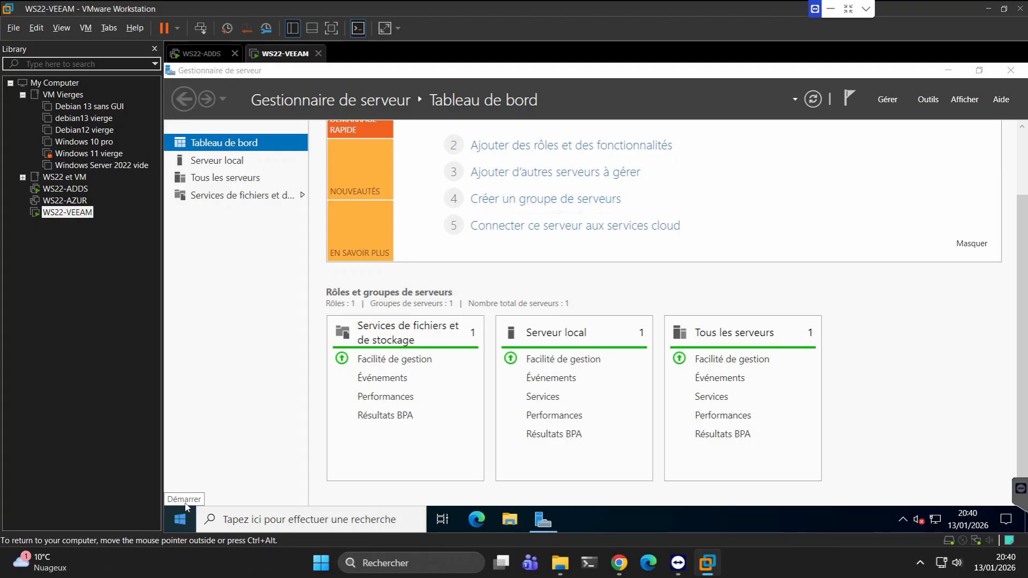
{"action": "left_click", "coordinate": [180, 521]}
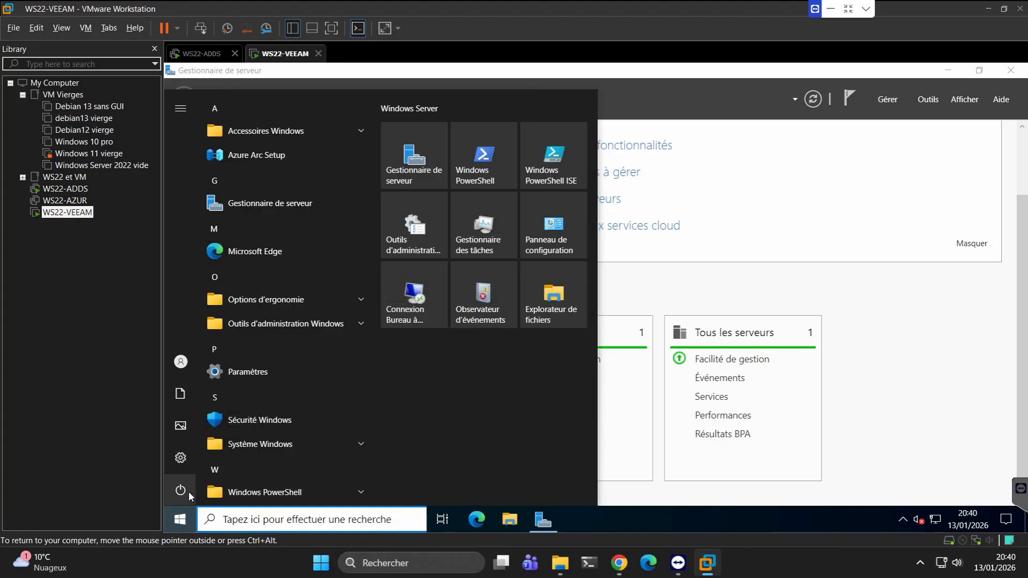
{"action": "left_click", "coordinate": [187, 493]}
{"action": "left_click", "coordinate": [212, 457]}
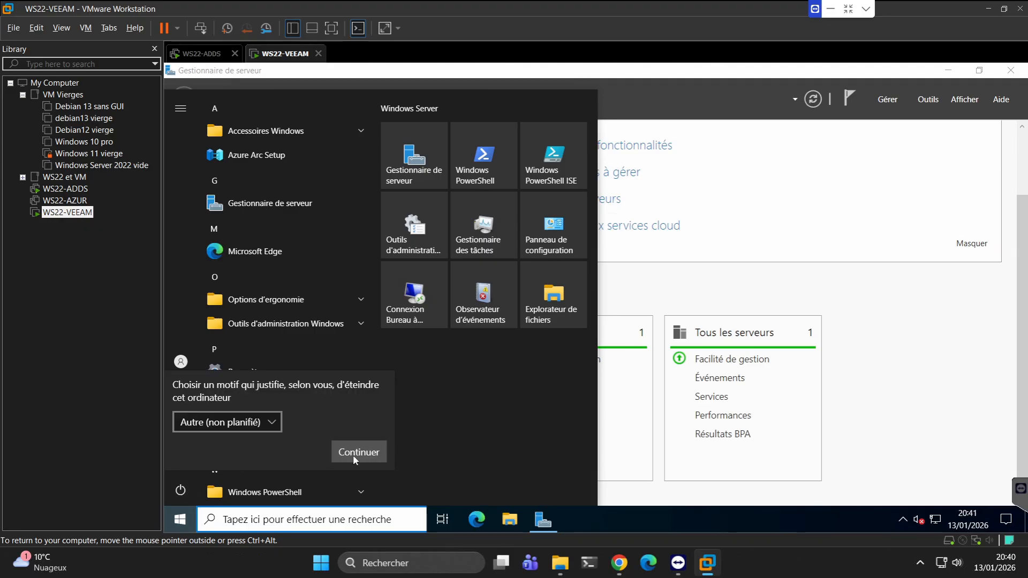
{"action": "left_click", "coordinate": [352, 455]}
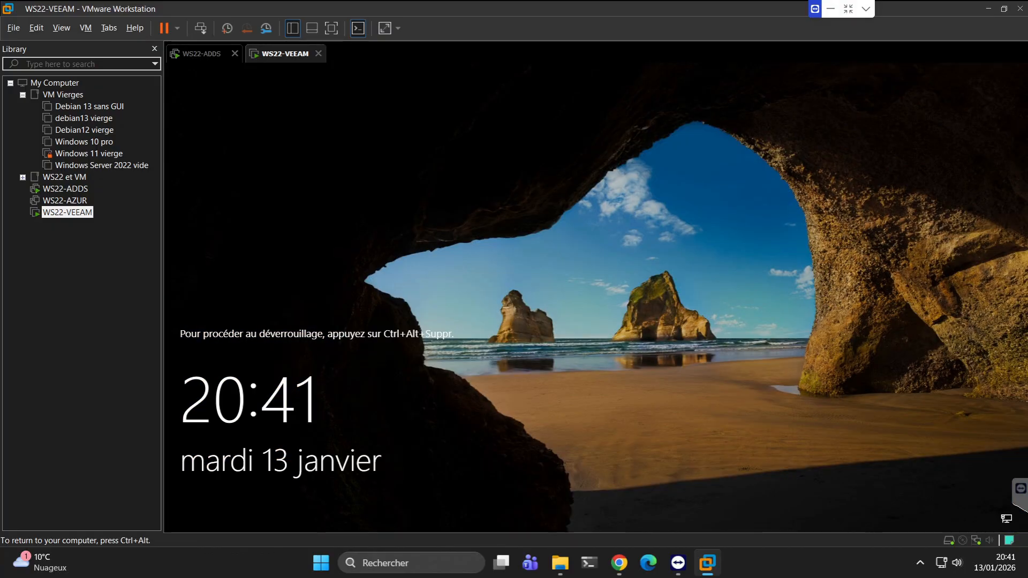
Unlock the restarted server and sign in as Administrateur by entering the account password.
{"action": "key", "text": "ctrl+alt"}
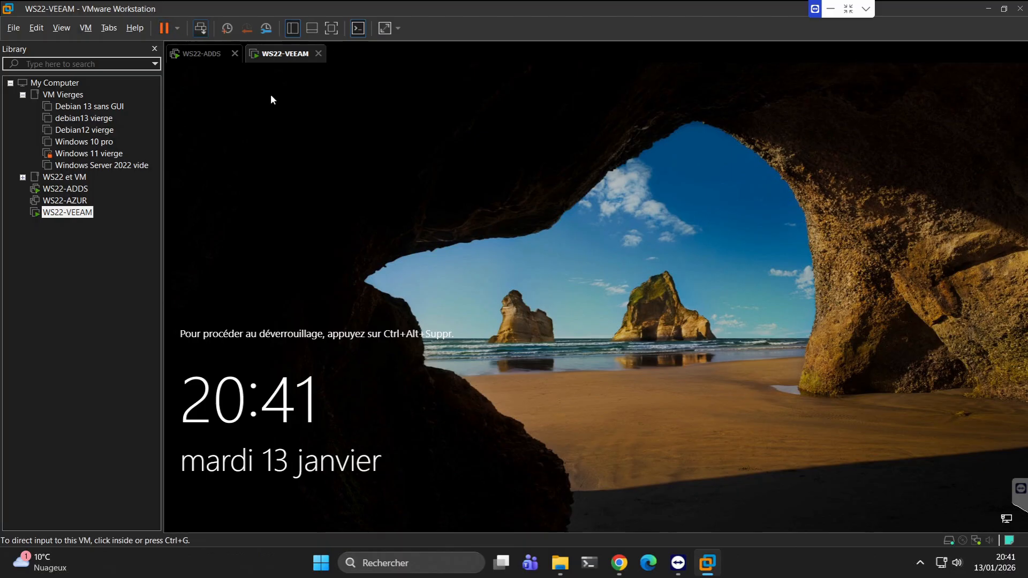
{"action": "key", "text": "ctrl+alt+Insert"}
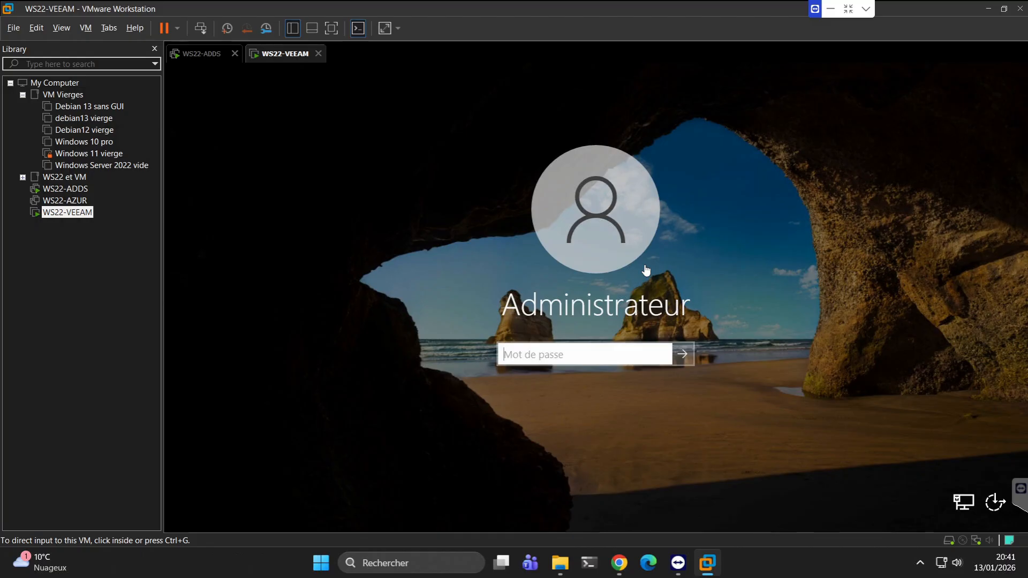
{"action": "left_click", "coordinate": [541, 355]}
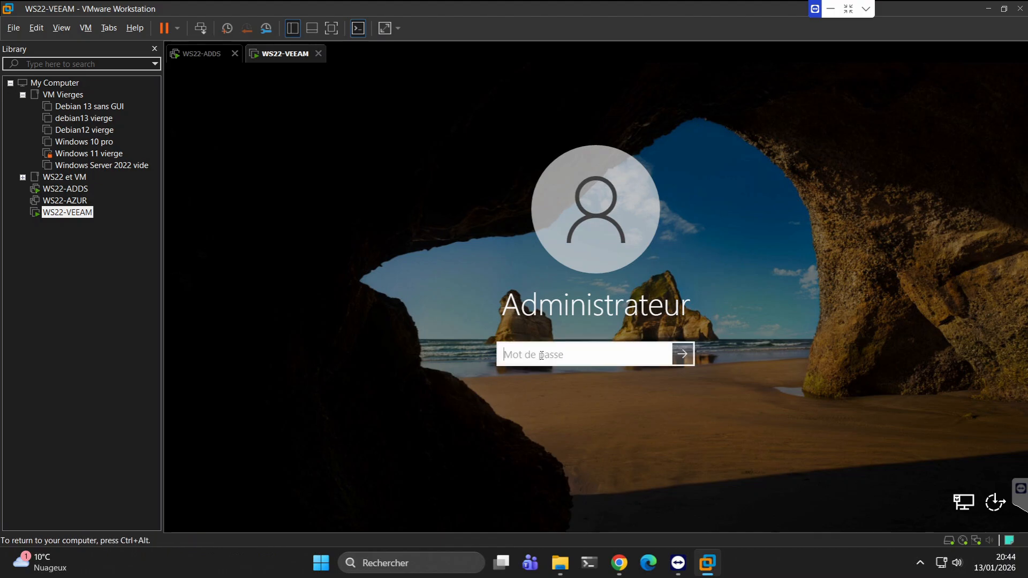
{"action": "type", "text": "••••••••••"}
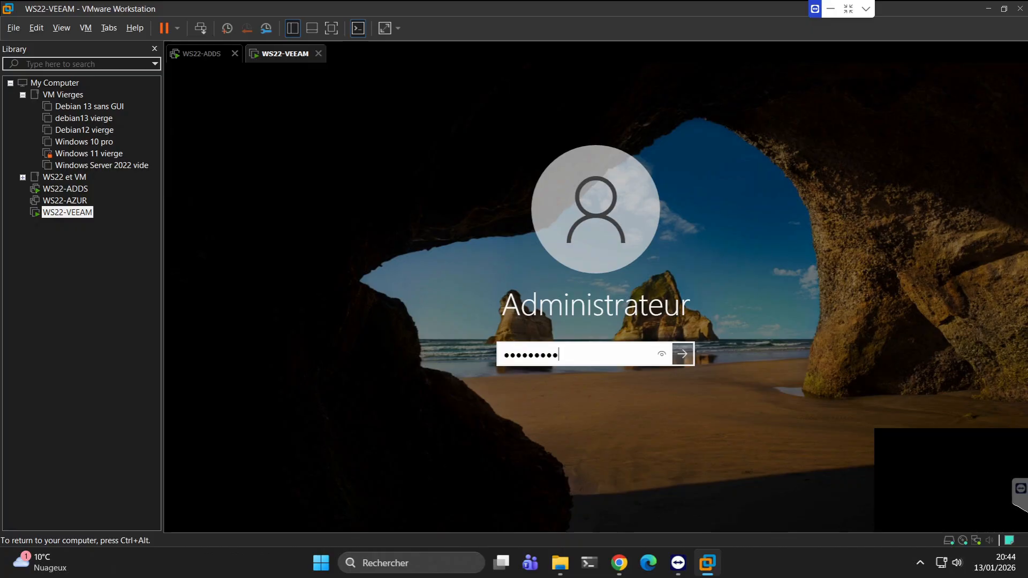
{"action": "key", "text": "Return"}
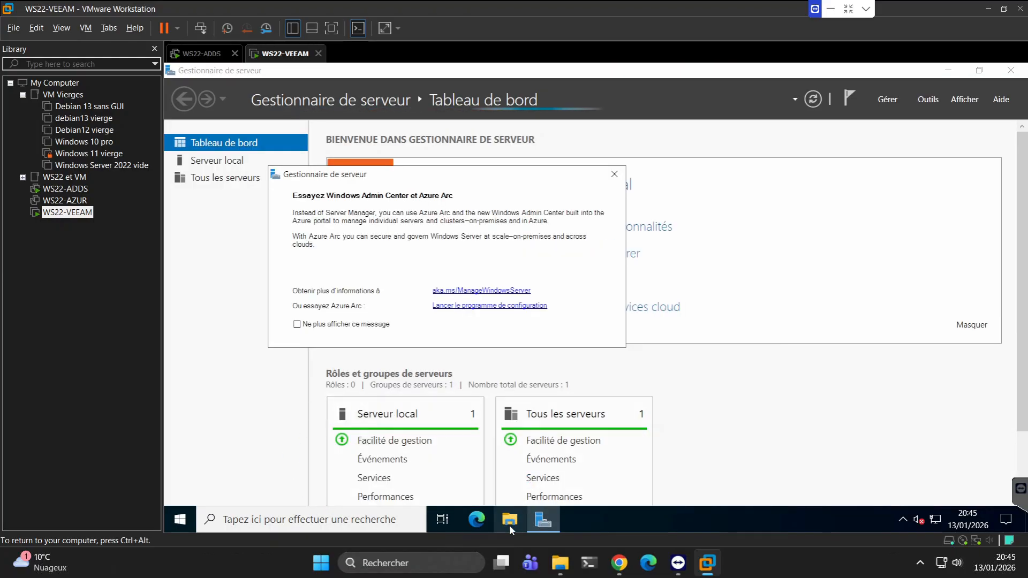
Open the Veeam DVD drive (D:) in the server's file explorer and check the virtual machine's CD/DVD connection options.
{"action": "left_click", "coordinate": [510, 525]}
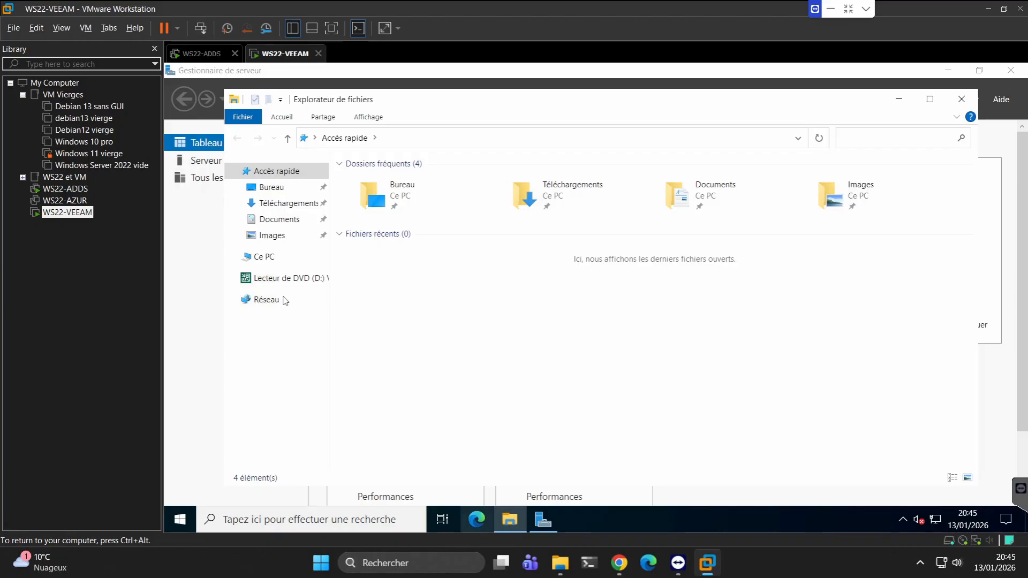
{"action": "left_click", "coordinate": [271, 281]}
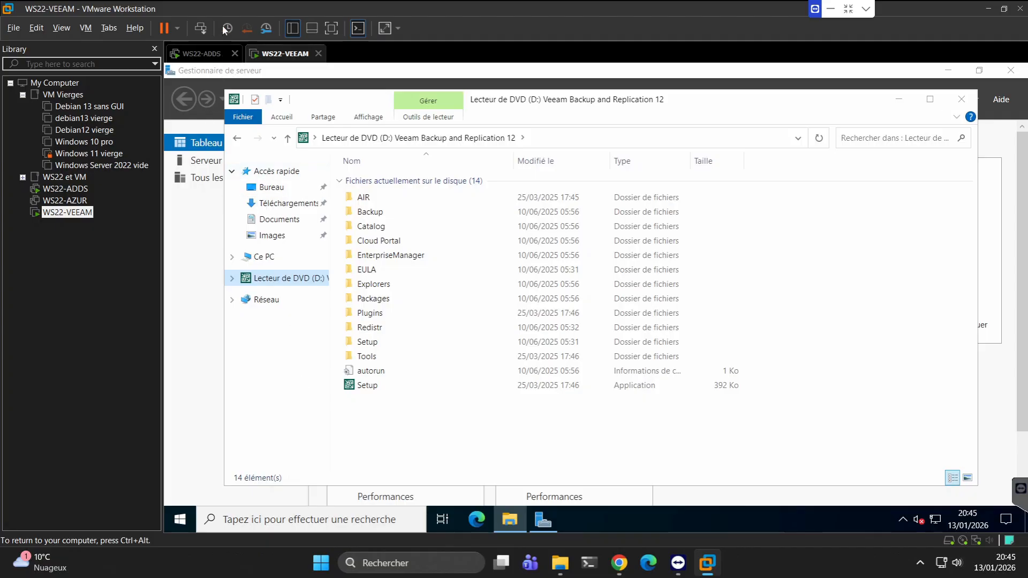
{"action": "left_click", "coordinate": [87, 29]}
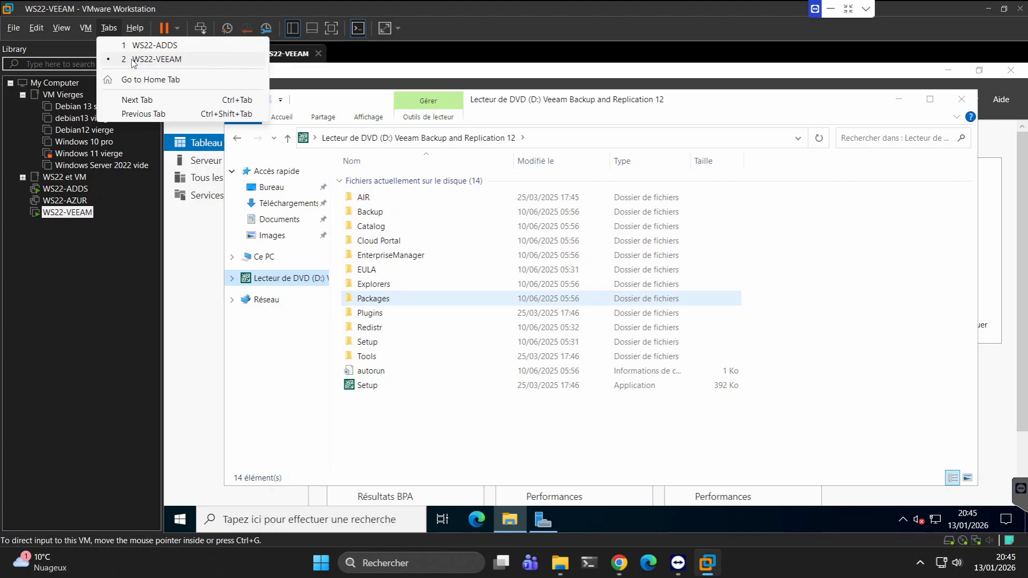
{"action": "mouse_move", "coordinate": [86, 28]}
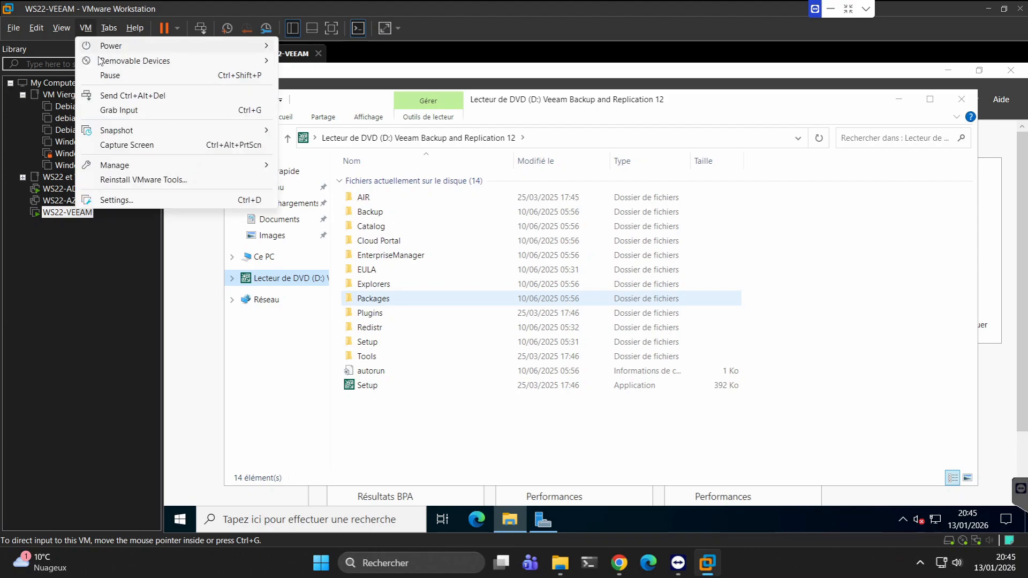
{"action": "mouse_move", "coordinate": [199, 64]}
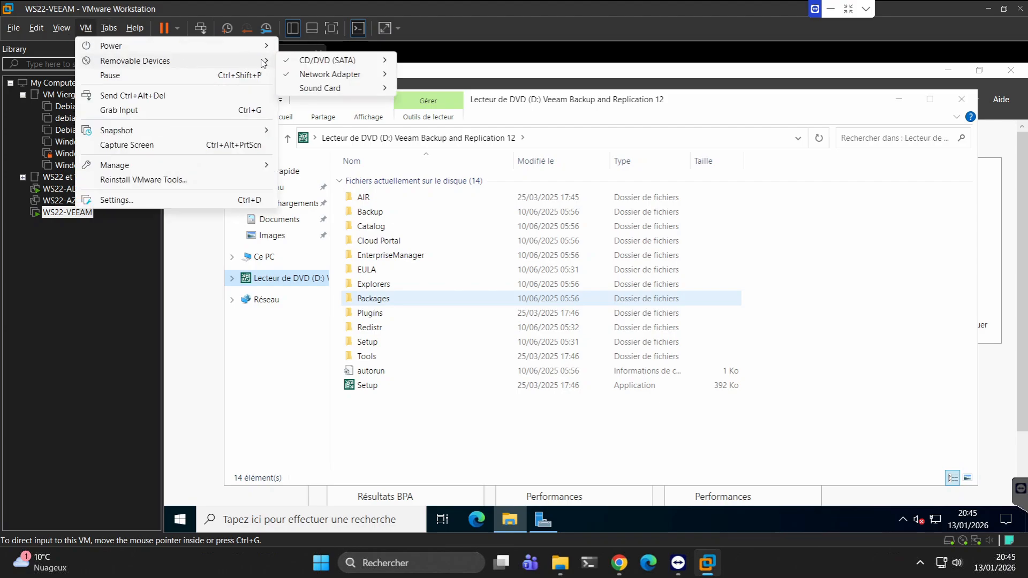
{"action": "mouse_move", "coordinate": [382, 63]}
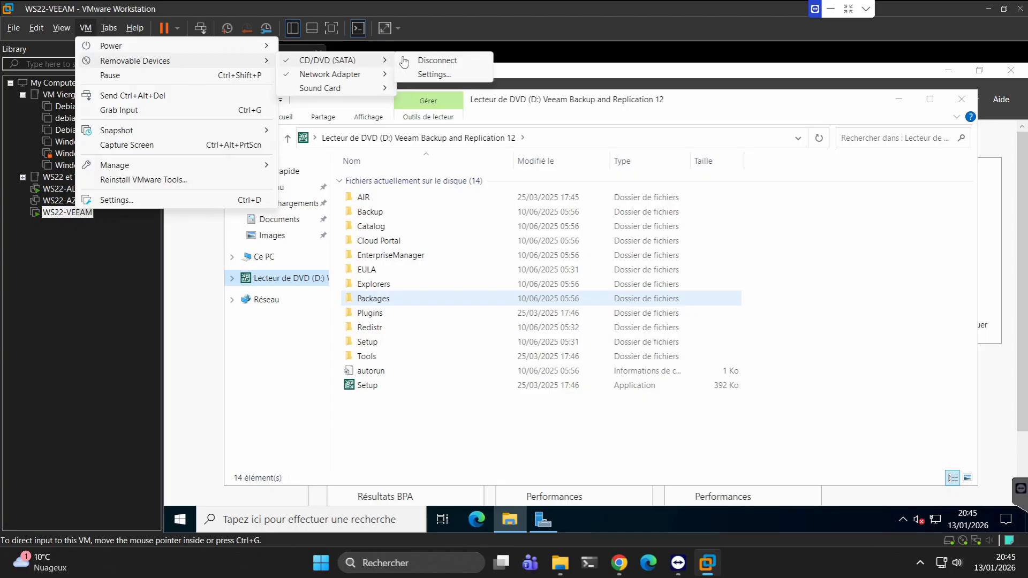
{"action": "left_click", "coordinate": [529, 48]}
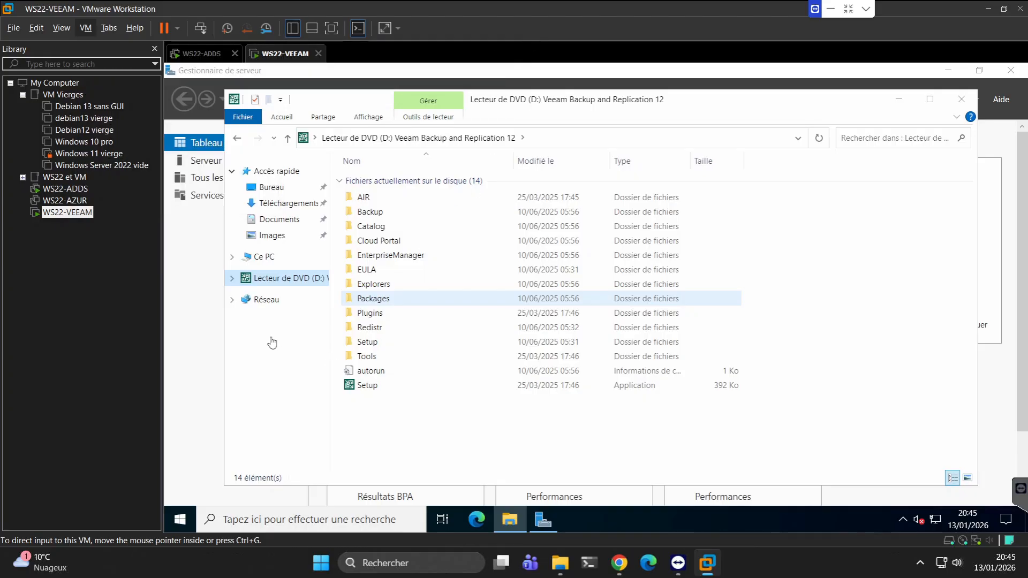
Launch the Setup application from the Veeam DVD, and clear away the file window and the Windows Admin Center suggestion.
{"action": "double_click", "coordinate": [368, 386]}
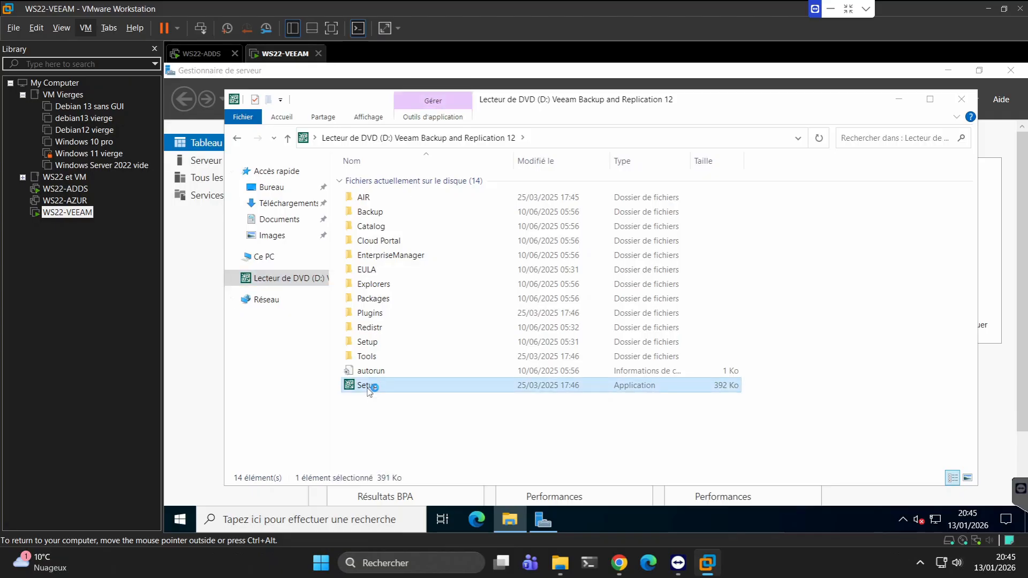
{"action": "left_click", "coordinate": [900, 102]}
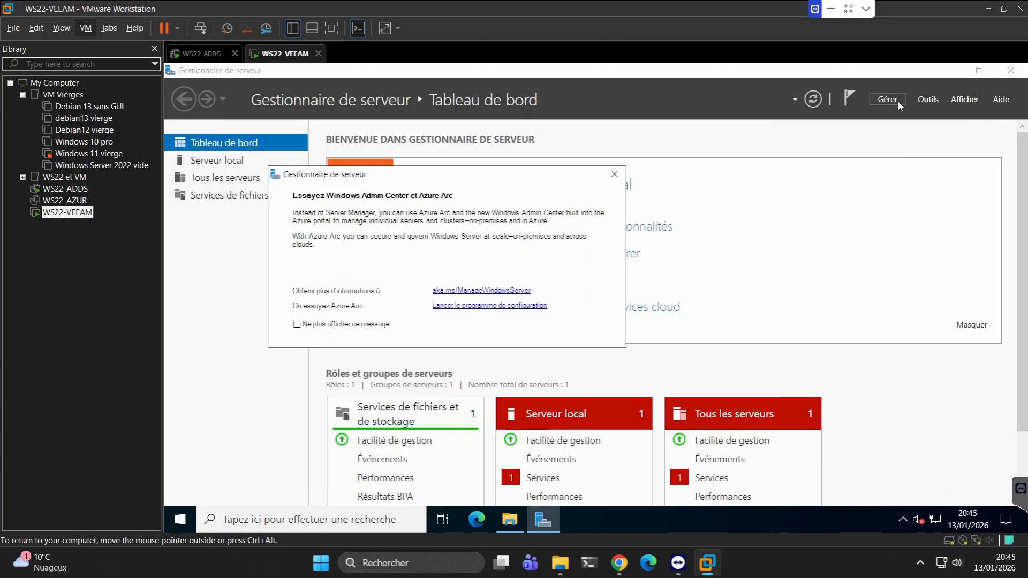
{"action": "left_click", "coordinate": [615, 174]}
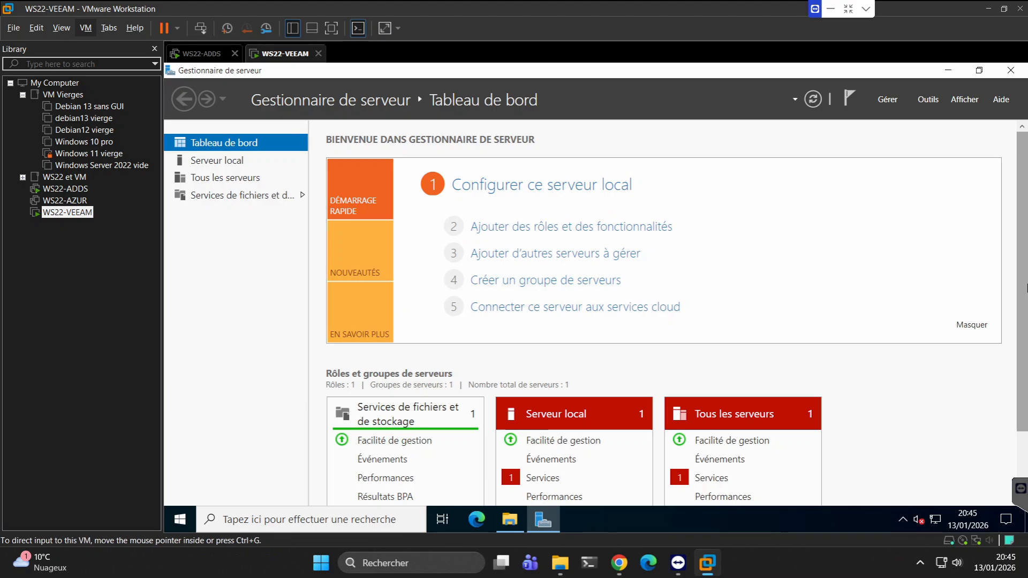
Start the stopped Service utilisateur du Presse-papiers on WS22-VEEAM from the service details of all servers.
{"action": "scroll", "coordinate": [721, 478], "scroll_direction": "down", "scroll_amount": 2}
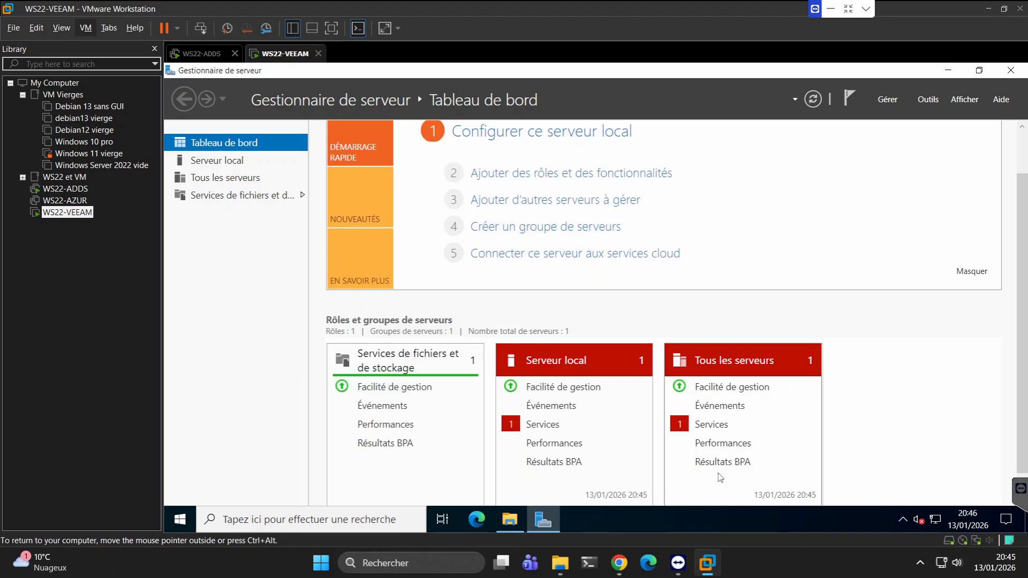
{"action": "left_click", "coordinate": [712, 425]}
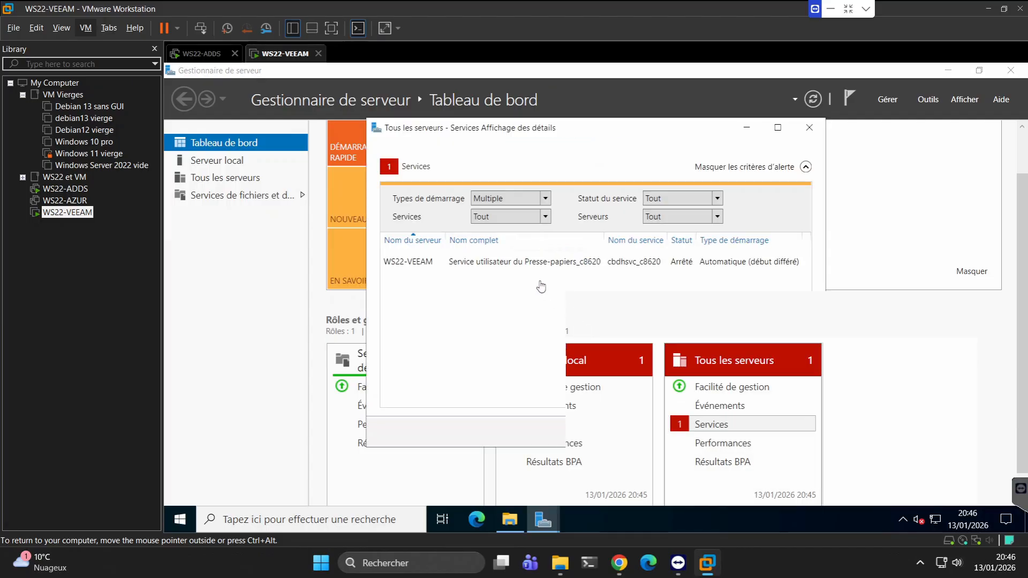
{"action": "key", "text": "Escape"}
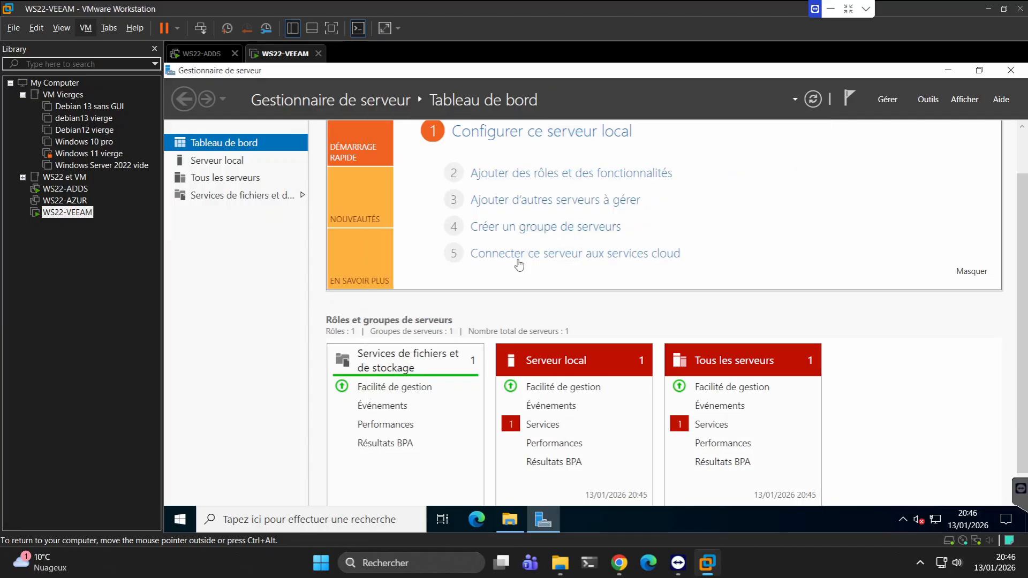
{"action": "left_click", "coordinate": [718, 425]}
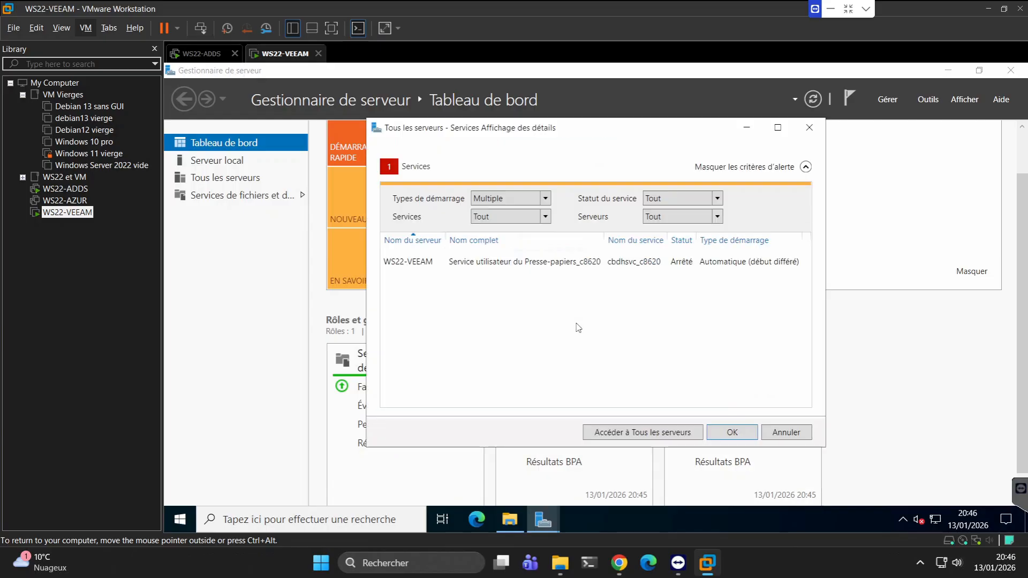
{"action": "right_click", "coordinate": [537, 266]}
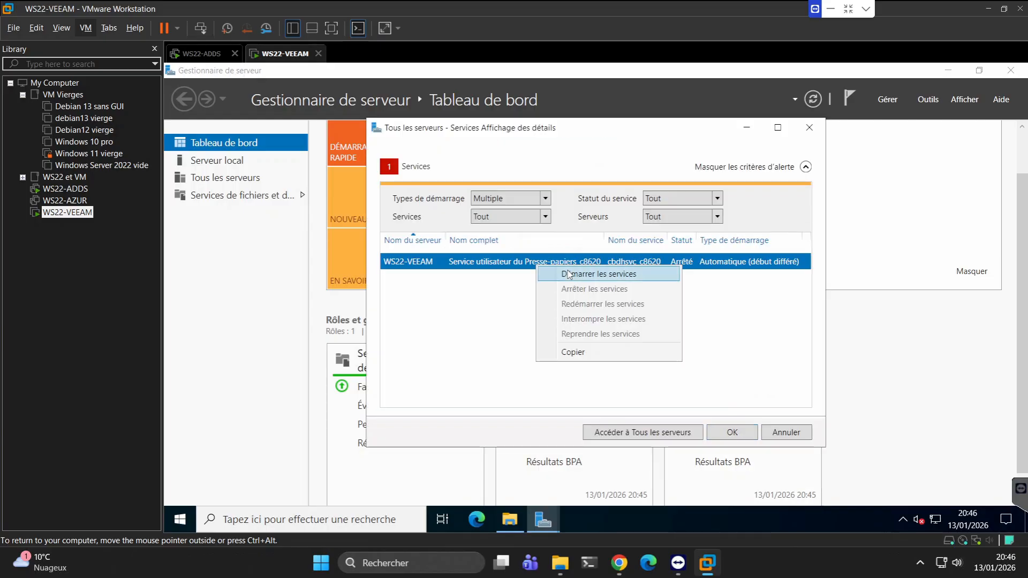
{"action": "left_click", "coordinate": [693, 376]}
{"action": "left_click", "coordinate": [732, 432]}
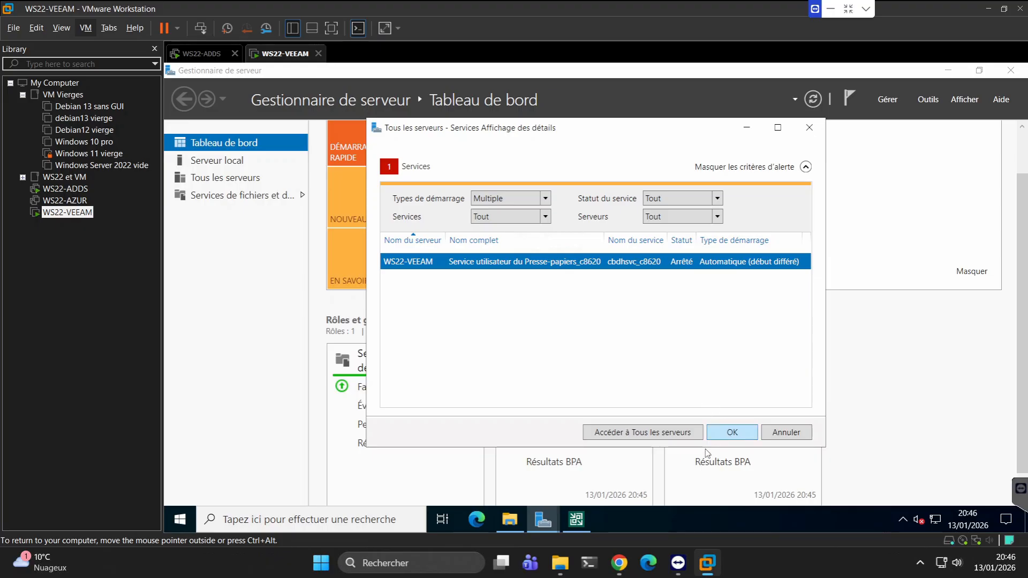
Bring the Veeam Backup & Replication 12.3 setup to the front and choose to install Veeam Backup & Replication.
{"action": "left_click", "coordinate": [576, 520]}
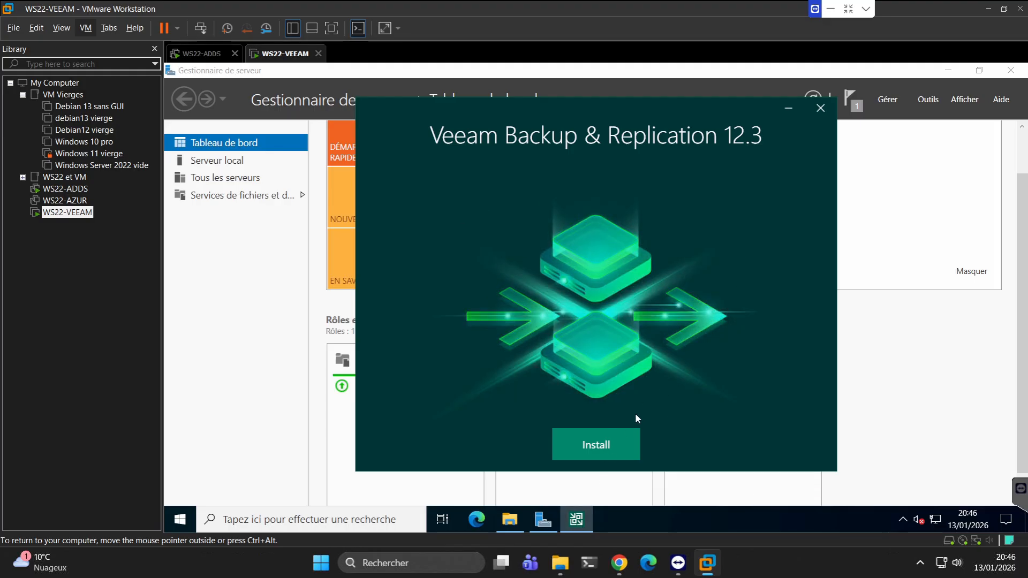
{"action": "left_click", "coordinate": [608, 445]}
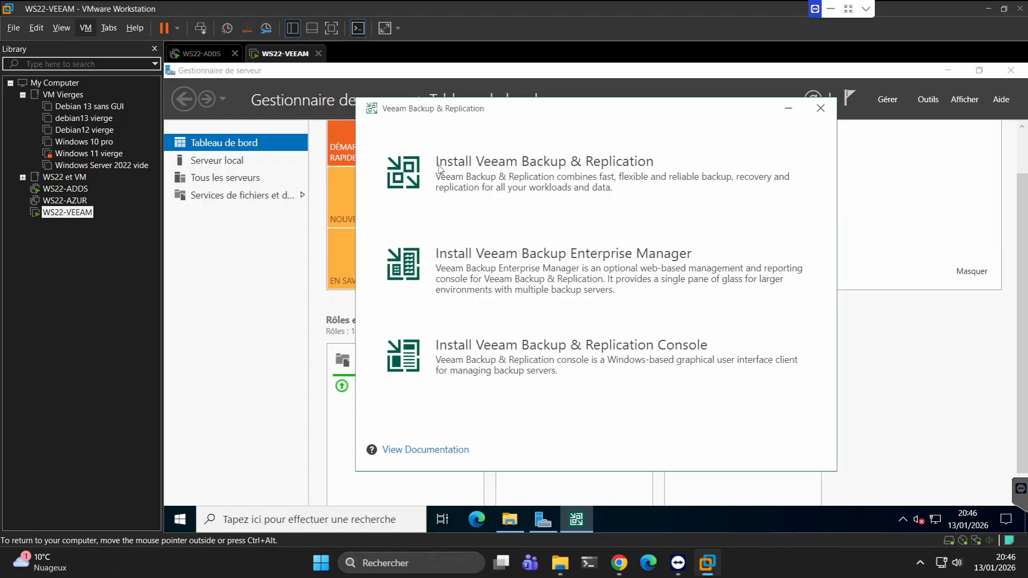
{"action": "left_click", "coordinate": [514, 169]}
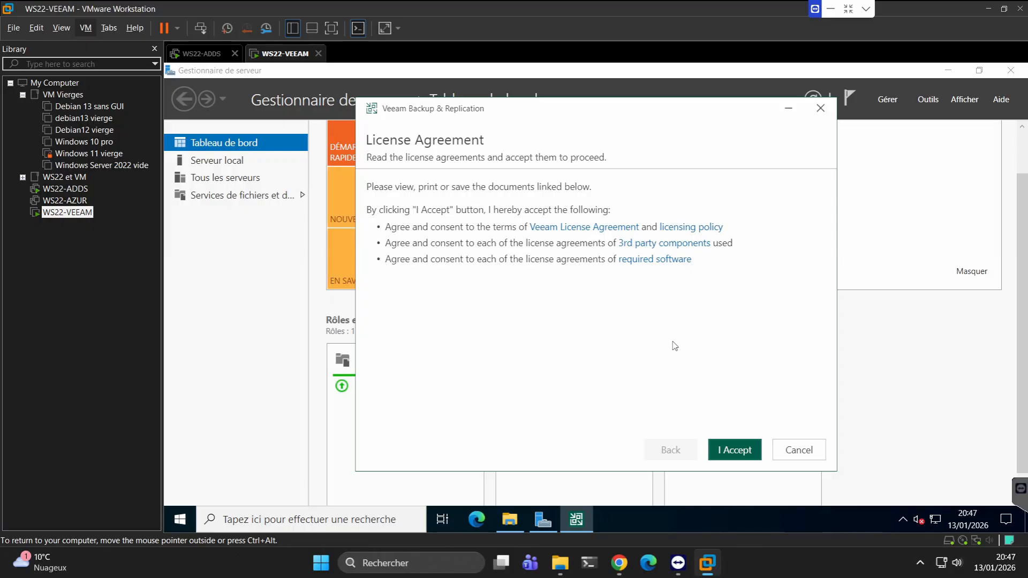
Accept the license agreements, keep the Community edition with automatic license updates, and start the installation with the default settings.
{"action": "left_click", "coordinate": [738, 453]}
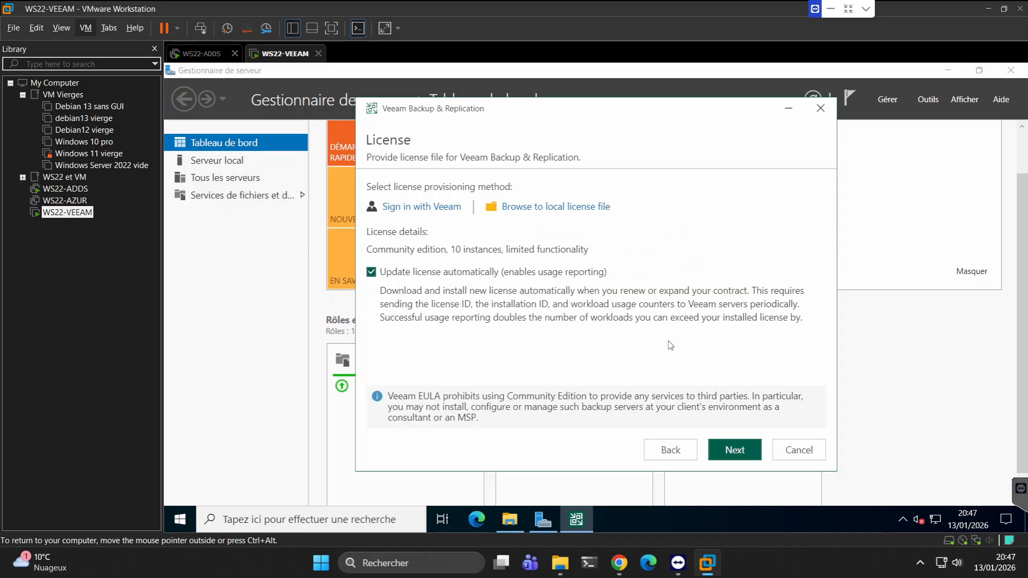
{"action": "left_click", "coordinate": [744, 454]}
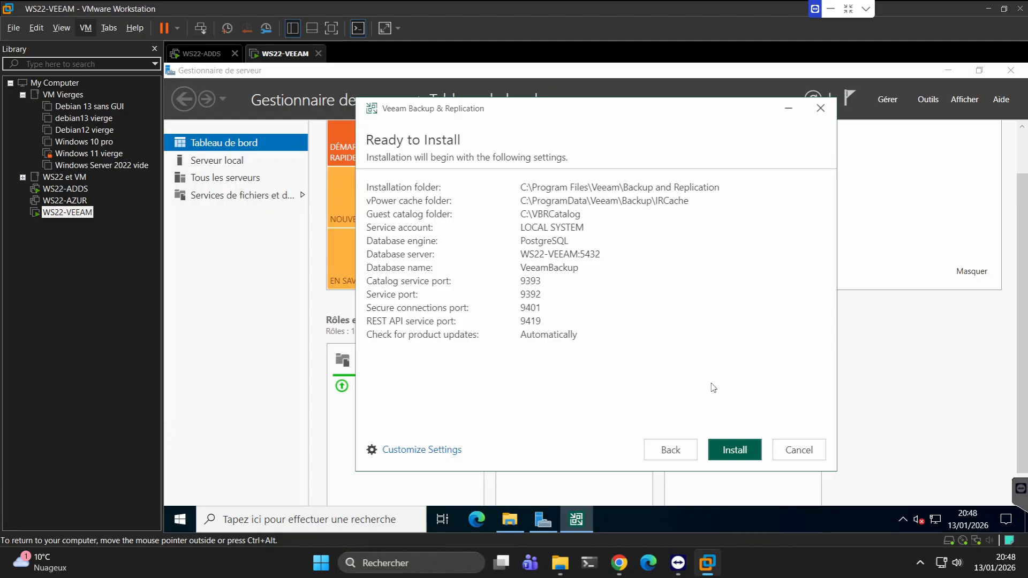
{"action": "left_click", "coordinate": [743, 452]}
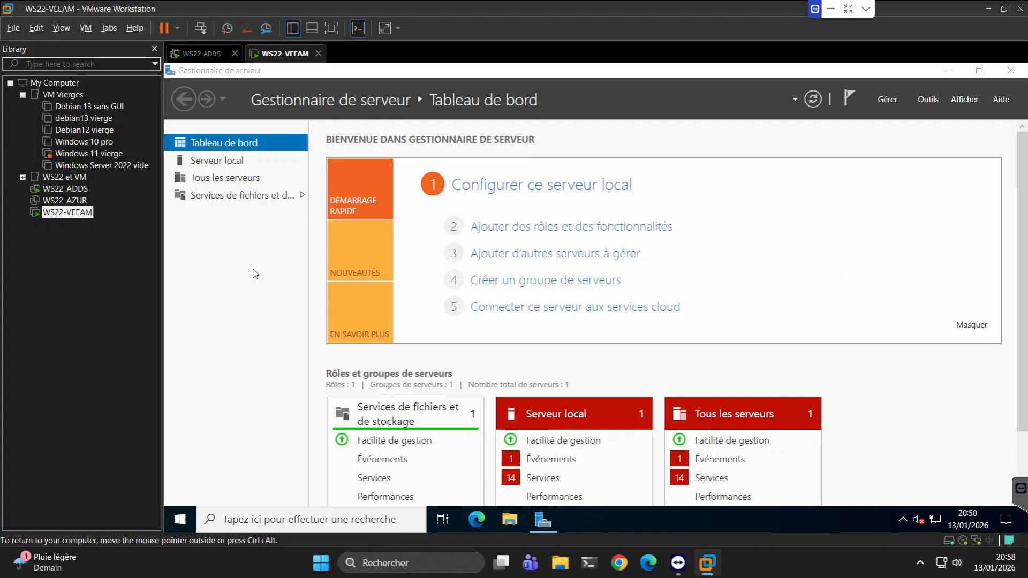
Hide the virtual machine library, start every stopped service listed in the service details of all servers, and check the task's progress.
{"action": "left_click", "coordinate": [154, 51]}
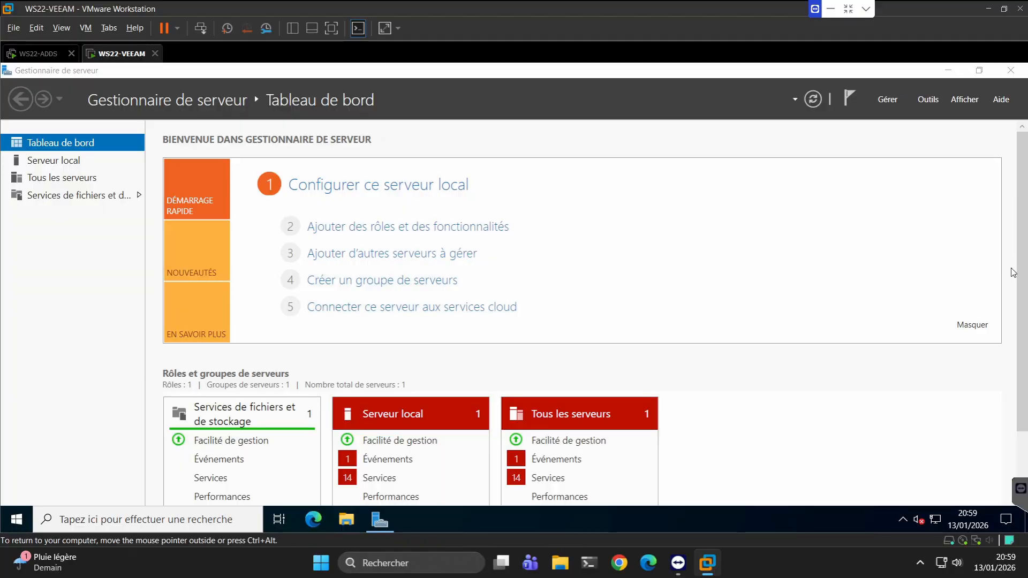
{"action": "scroll", "coordinate": [663, 429], "scroll_direction": "down", "scroll_amount": 3}
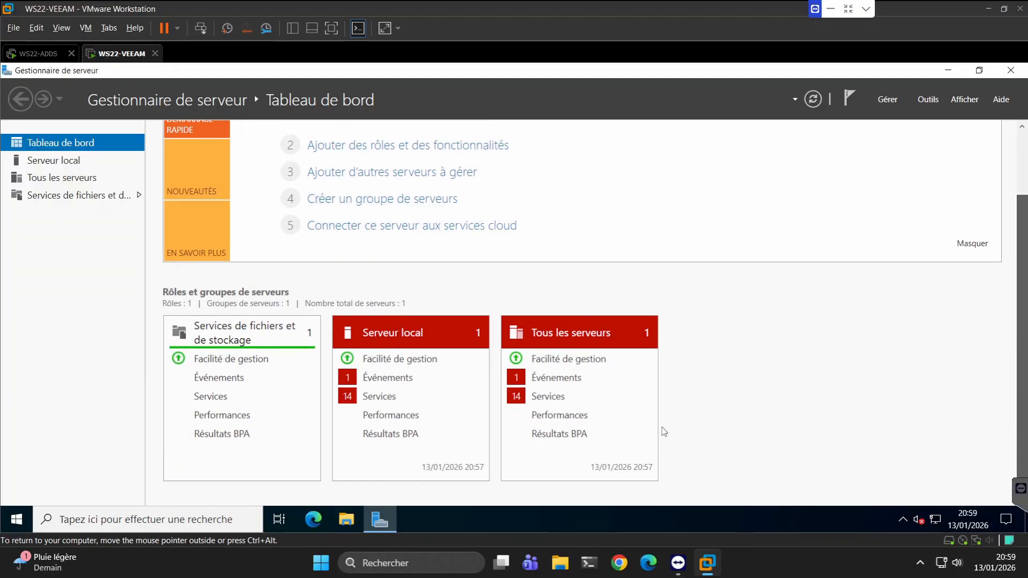
{"action": "left_click", "coordinate": [551, 397]}
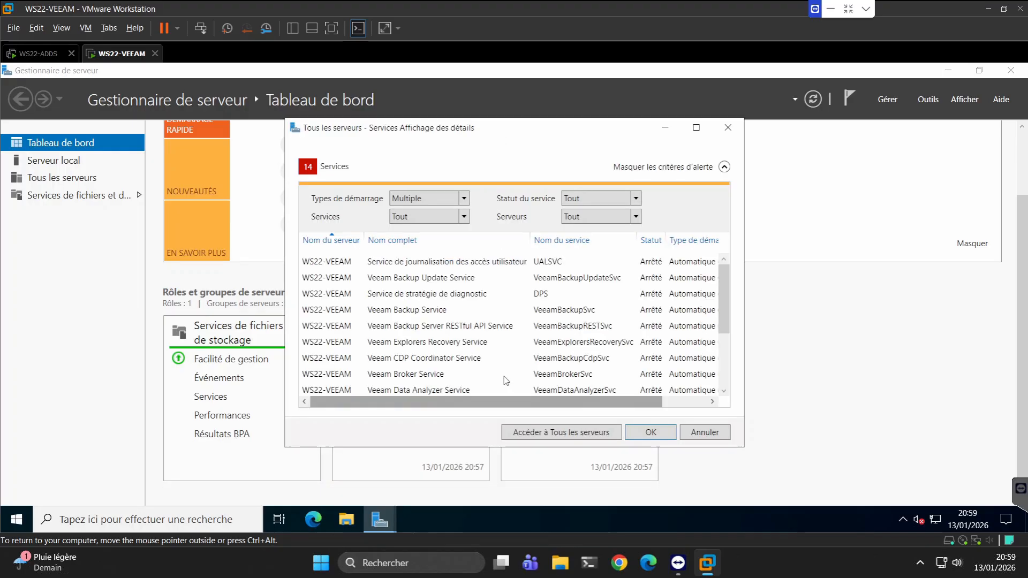
{"action": "left_click", "coordinate": [450, 263]}
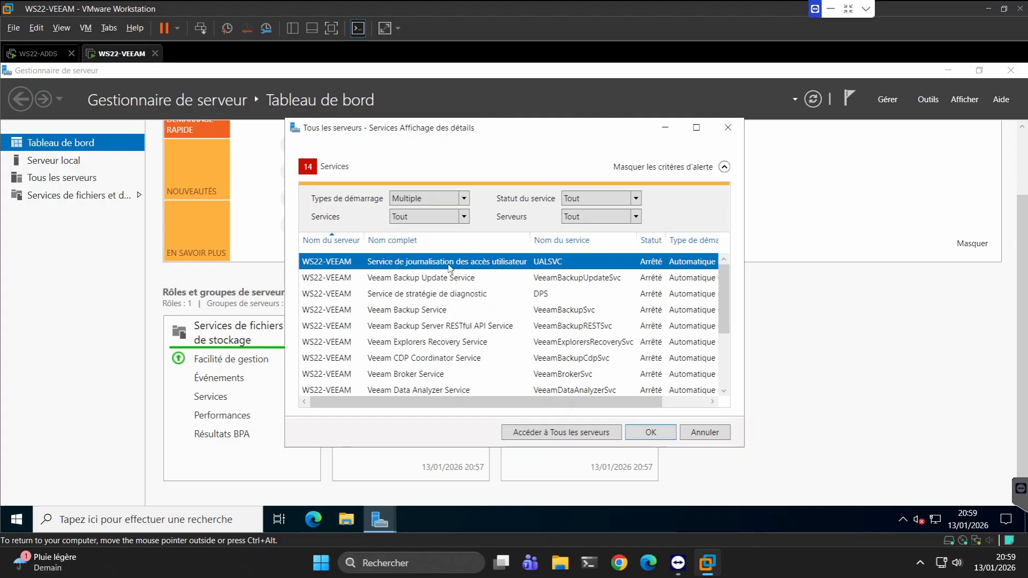
{"action": "key", "text": "ctrl+a"}
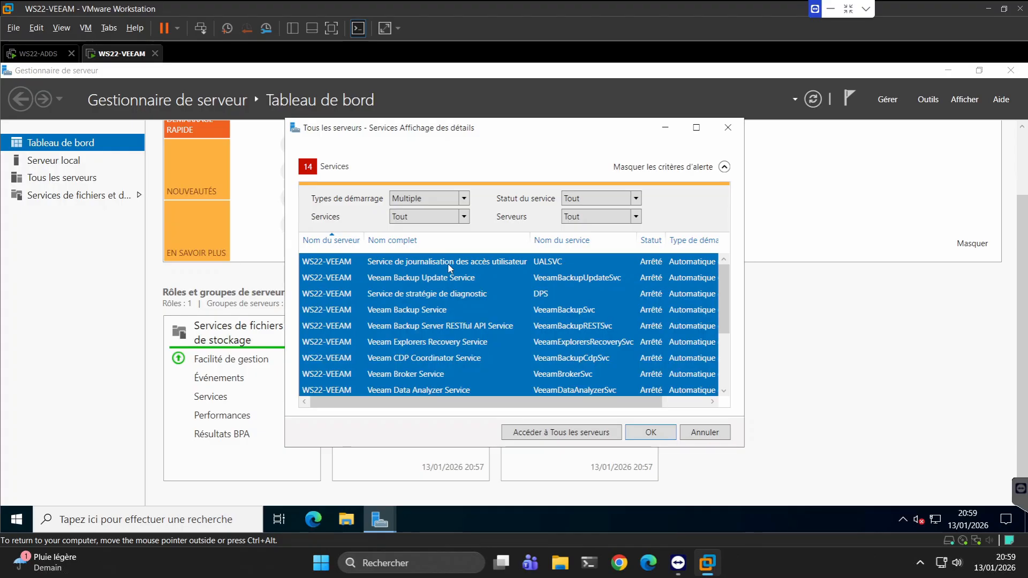
{"action": "right_click", "coordinate": [447, 263]}
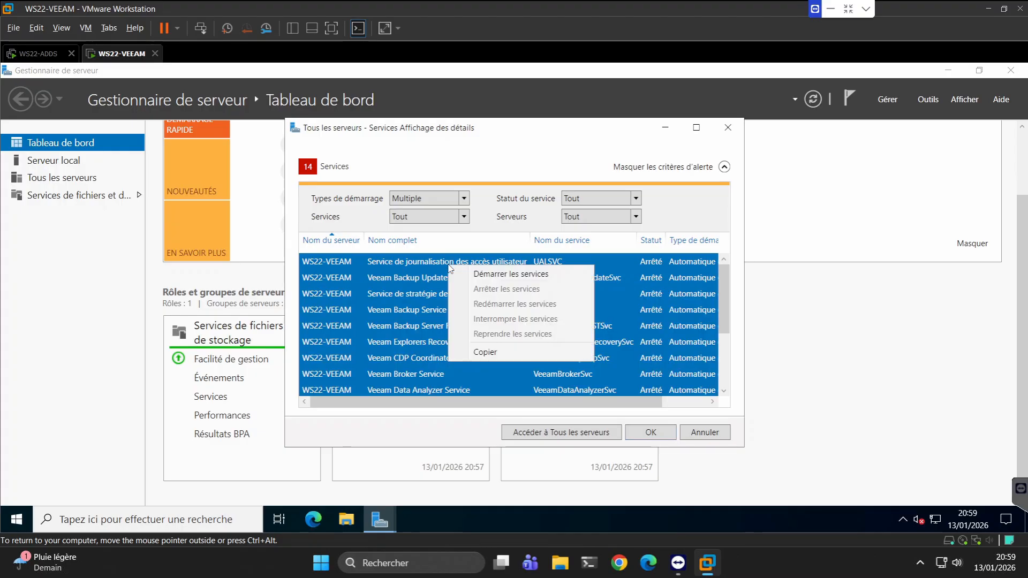
{"action": "left_click", "coordinate": [487, 277]}
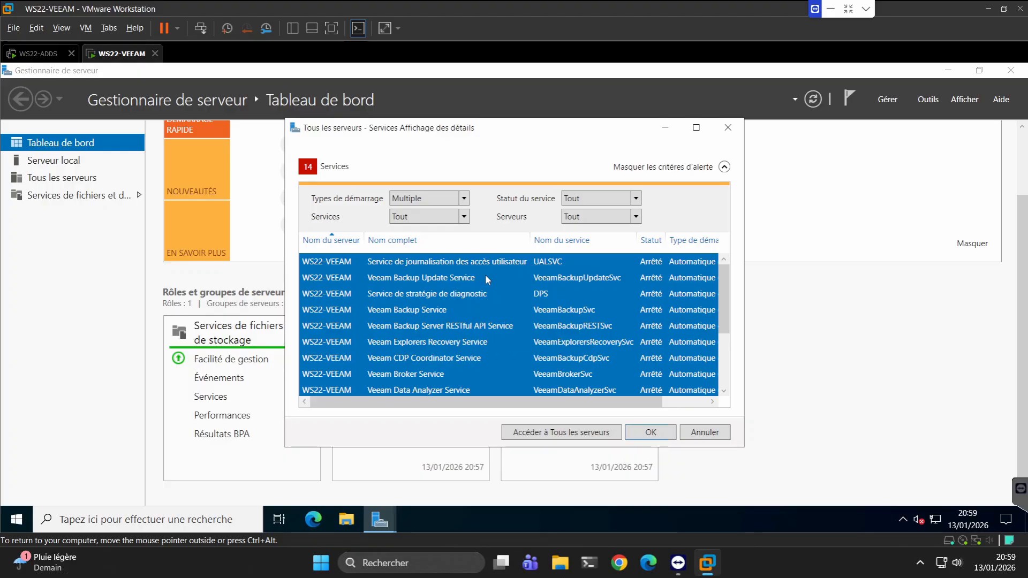
{"action": "left_click", "coordinate": [652, 432]}
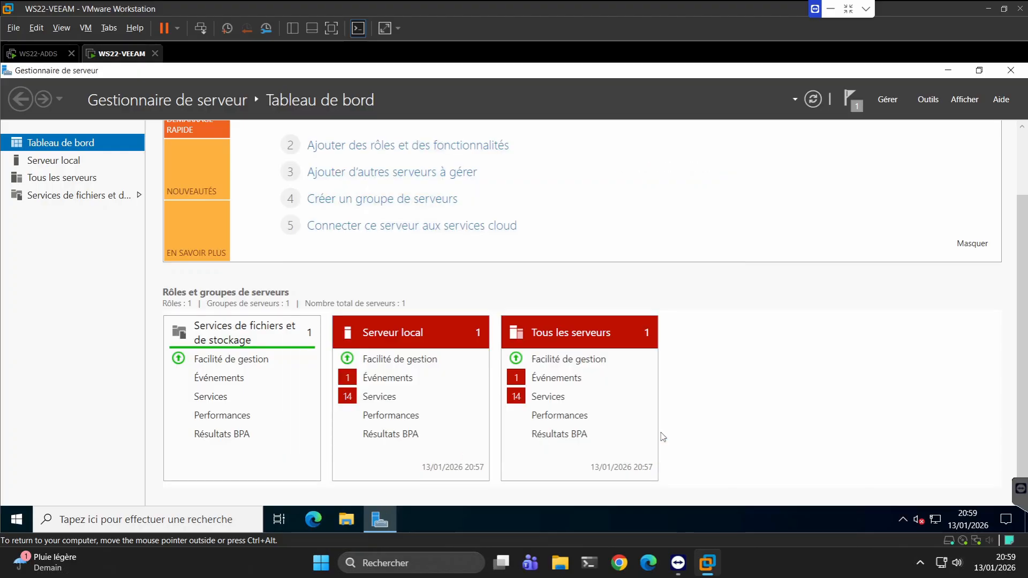
{"action": "left_click", "coordinate": [847, 105]}
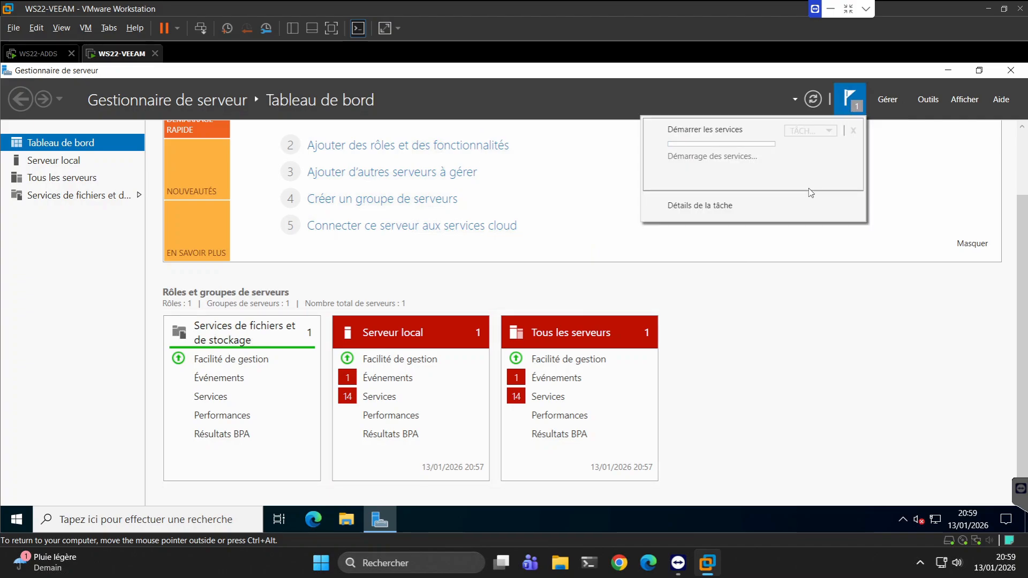
Hide the critical event alerts for all servers in the event details.
{"action": "left_click", "coordinate": [569, 383]}
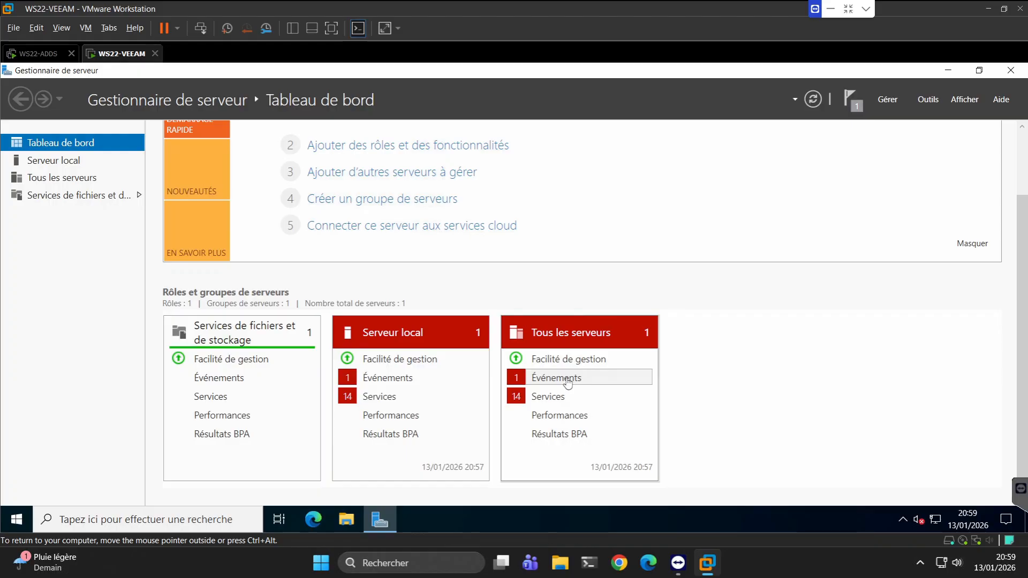
{"action": "left_click", "coordinate": [569, 380]}
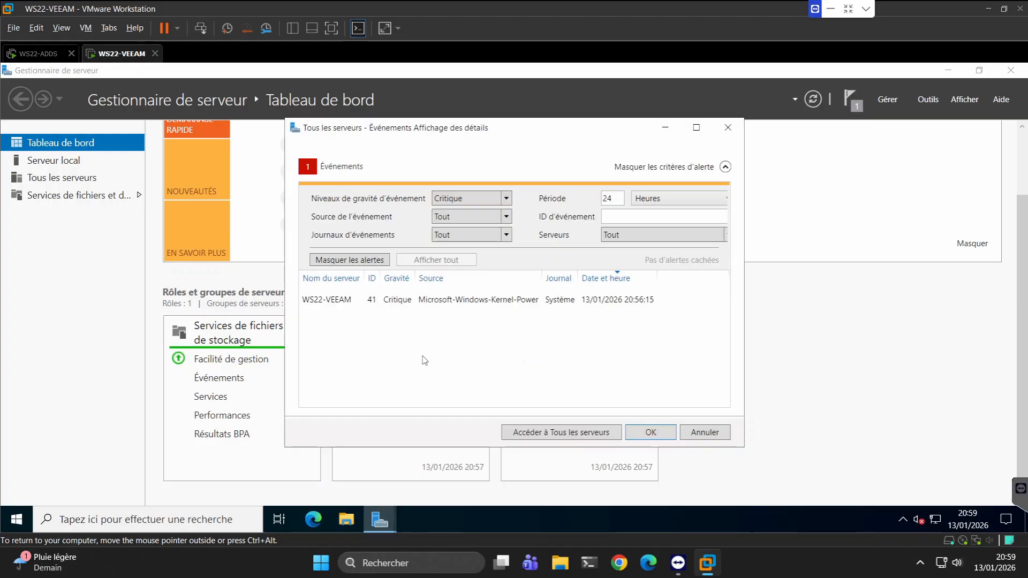
{"action": "left_click", "coordinate": [364, 260]}
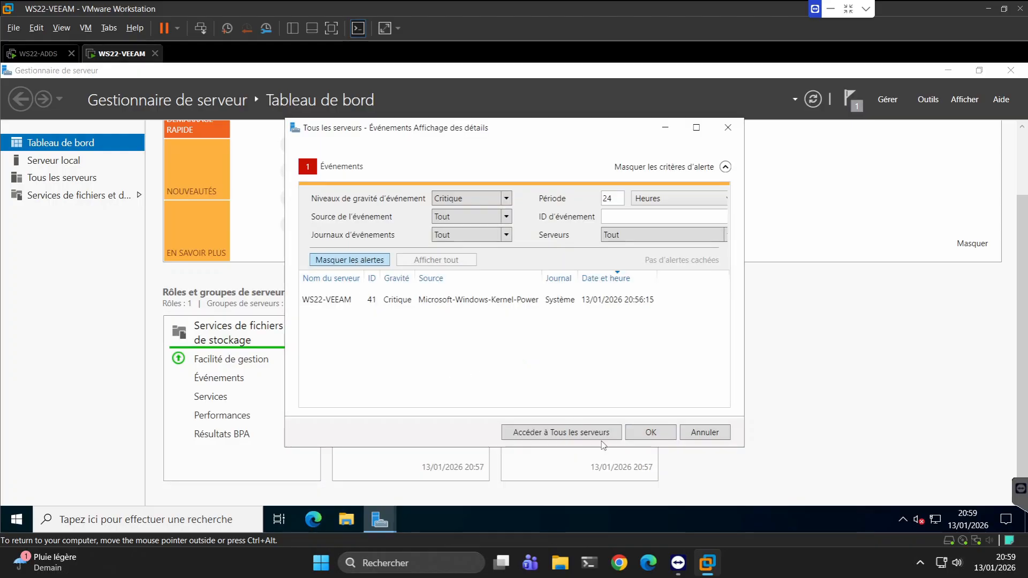
{"action": "left_click", "coordinate": [663, 435]}
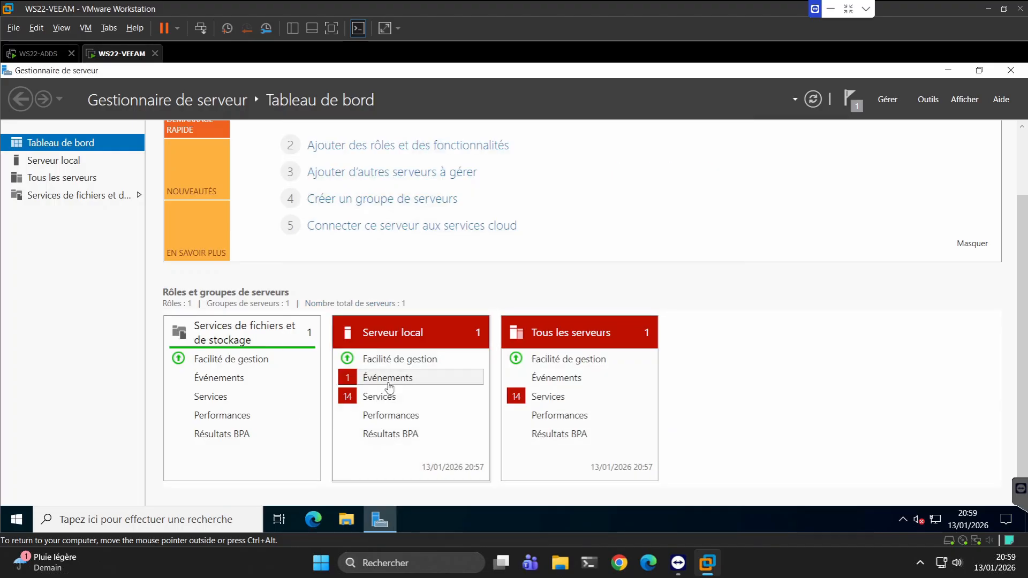
Hide the critical event alerts for the local server and dismiss the task notifications.
{"action": "left_click", "coordinate": [389, 383]}
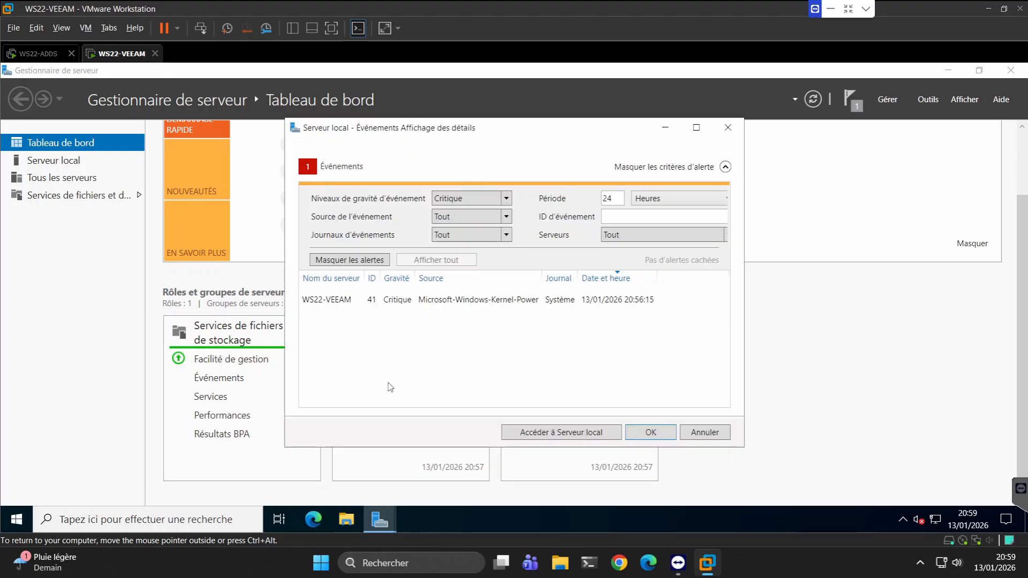
{"action": "left_click", "coordinate": [348, 260]}
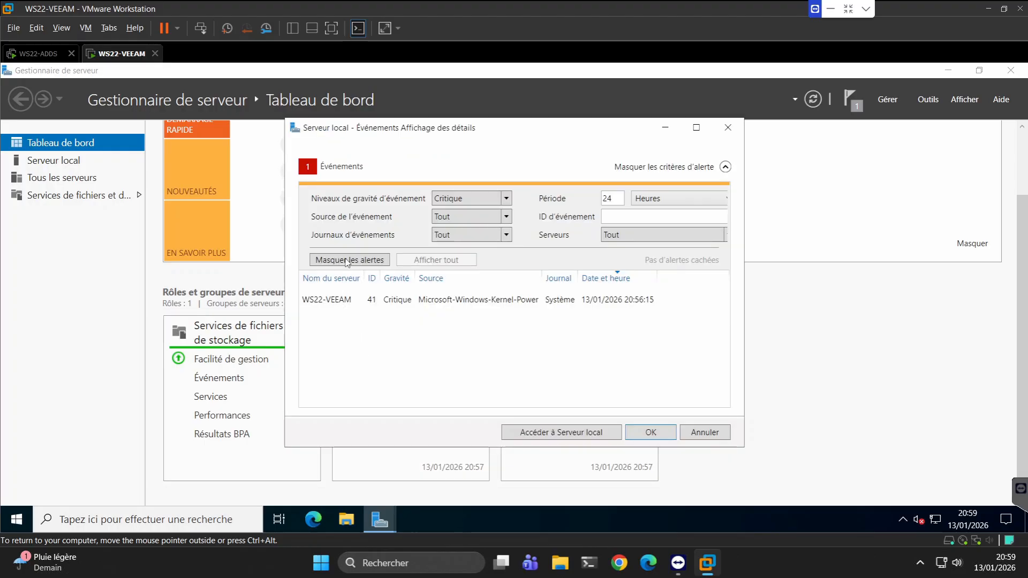
{"action": "left_click", "coordinate": [648, 434]}
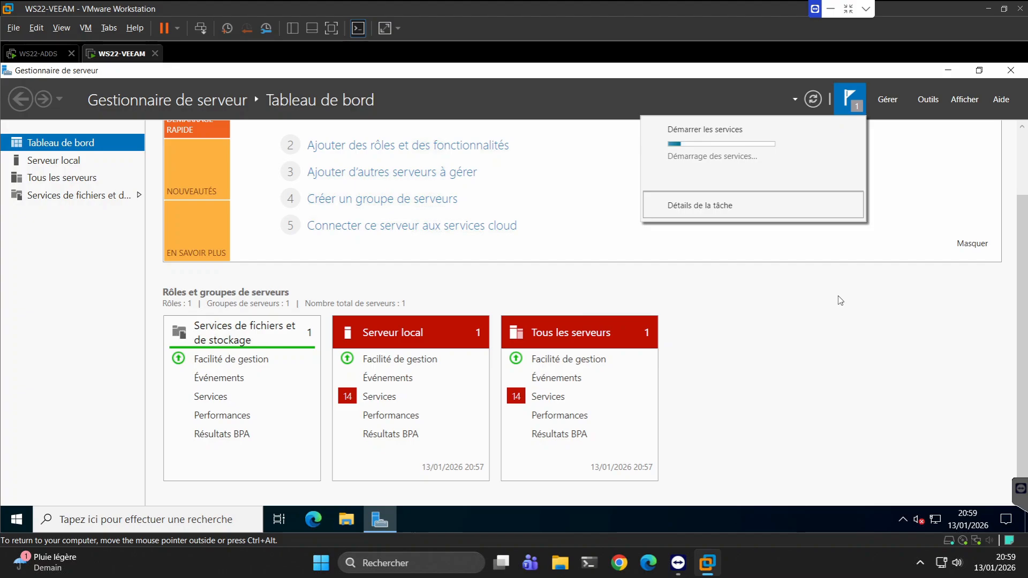
{"action": "left_click", "coordinate": [541, 404]}
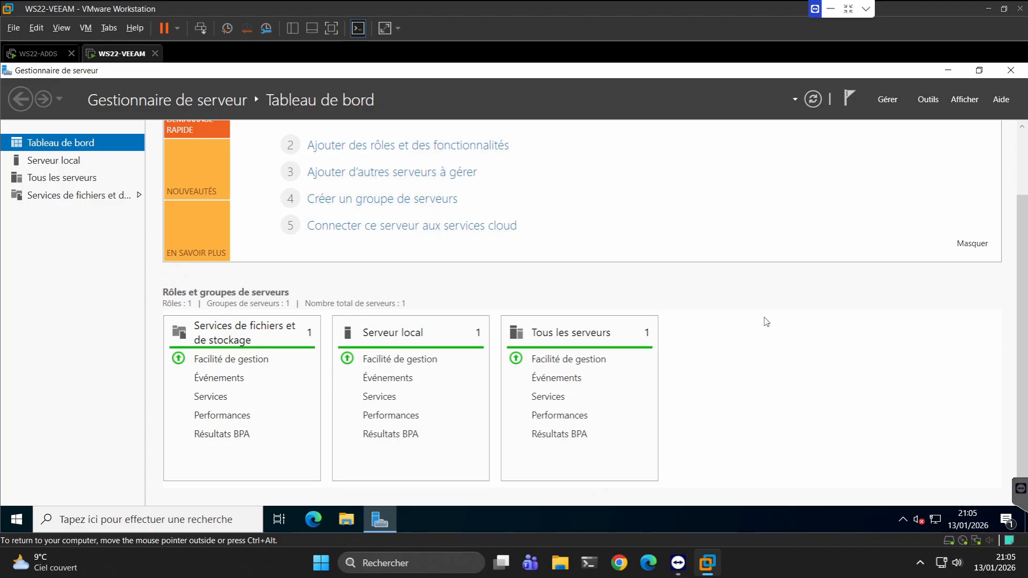
Minimize Server Manager, launch the Veeam Backup & Replication console, and connect to localhost on port 9392 with Windows session authentication.
{"action": "left_click", "coordinate": [948, 72]}
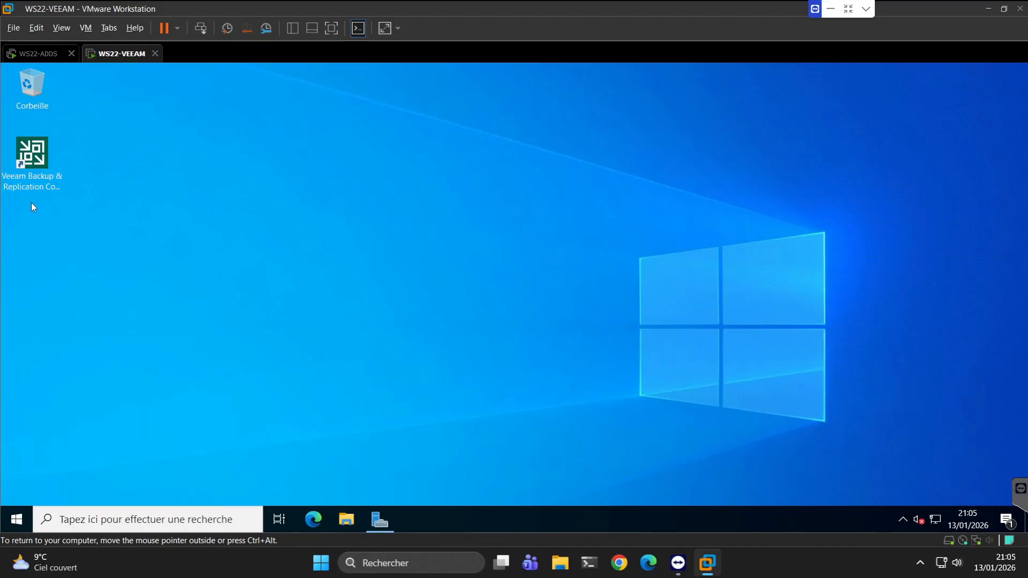
{"action": "left_click", "coordinate": [32, 166]}
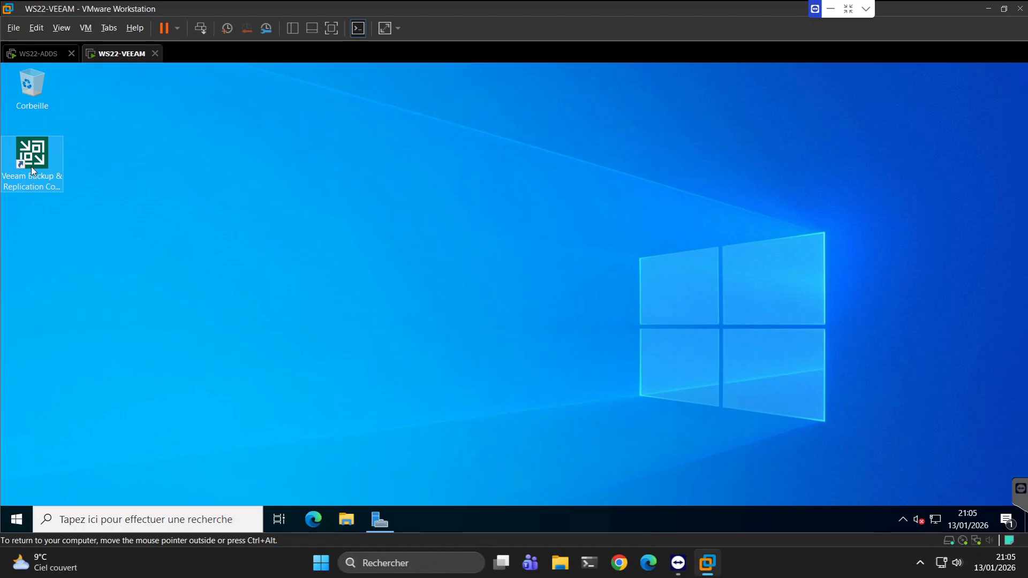
{"action": "double_click", "coordinate": [31, 166]}
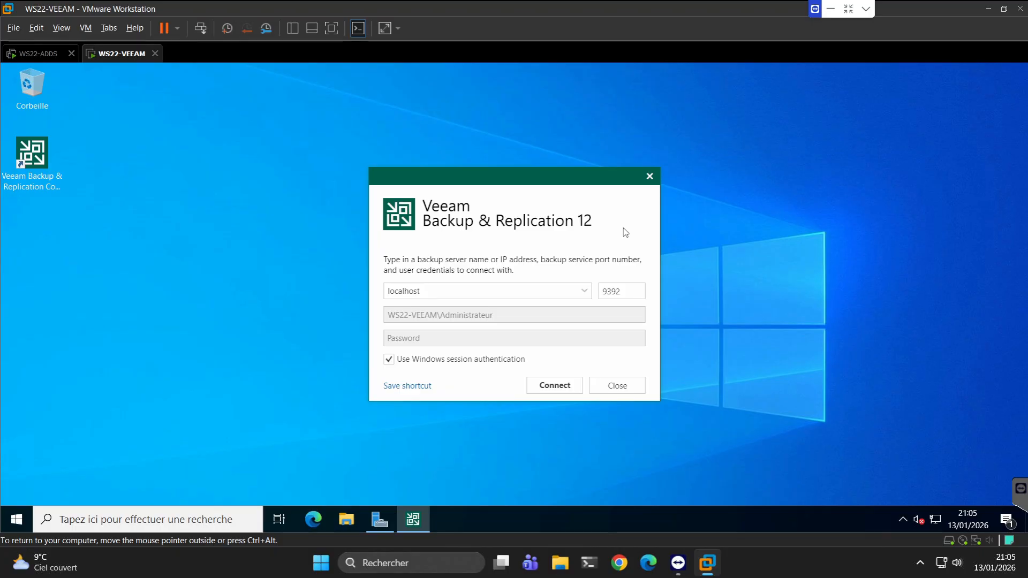
{"action": "left_click", "coordinate": [555, 386]}
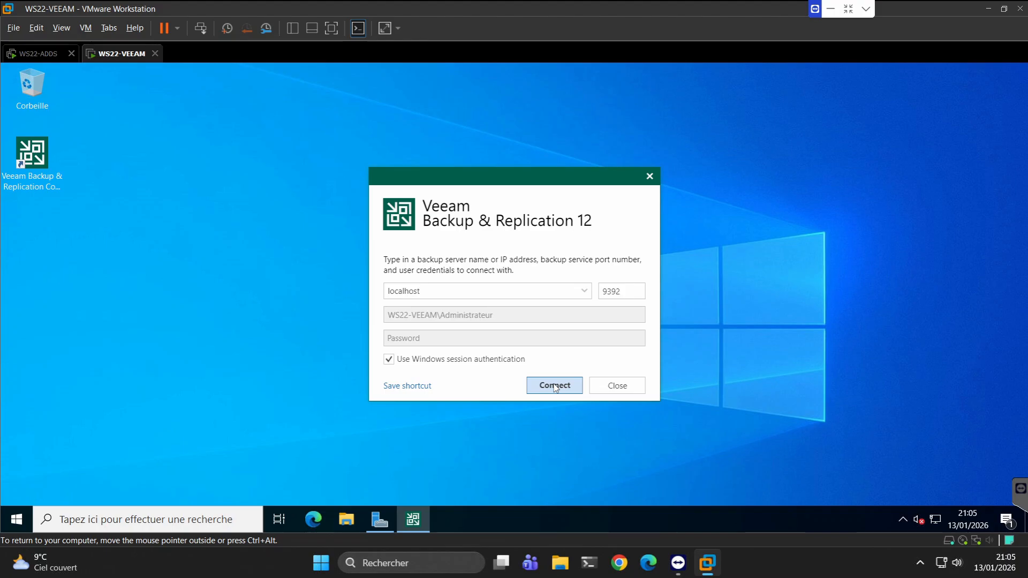
{"action": "left_click", "coordinate": [556, 386]}
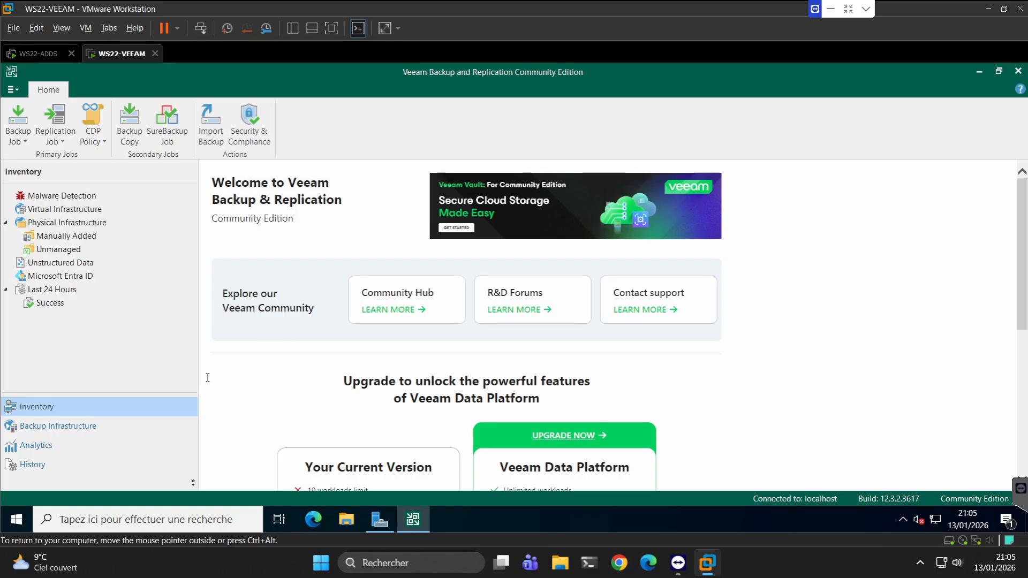
Examine the vSphere server wizard reached through Managed Servers, close it without adding a server, and view the virtual infrastructure inventory.
{"action": "left_click", "coordinate": [48, 431]}
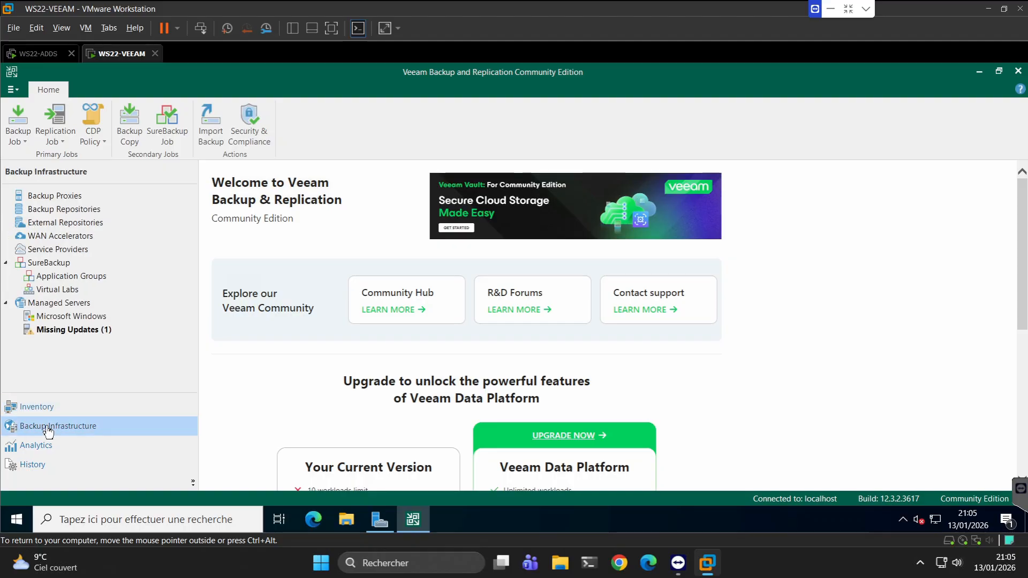
{"action": "left_click", "coordinate": [58, 303]}
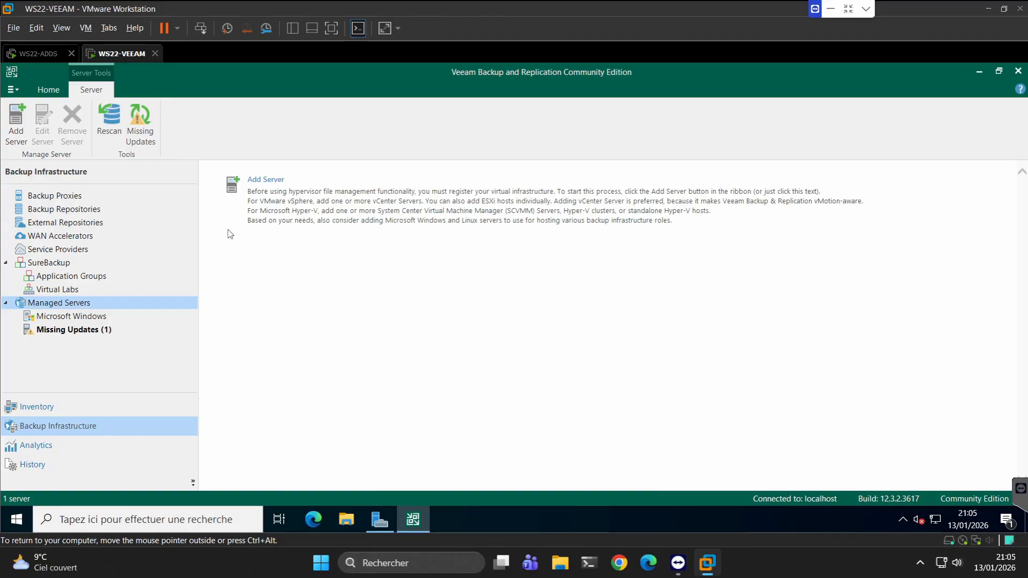
{"action": "left_click", "coordinate": [268, 193]}
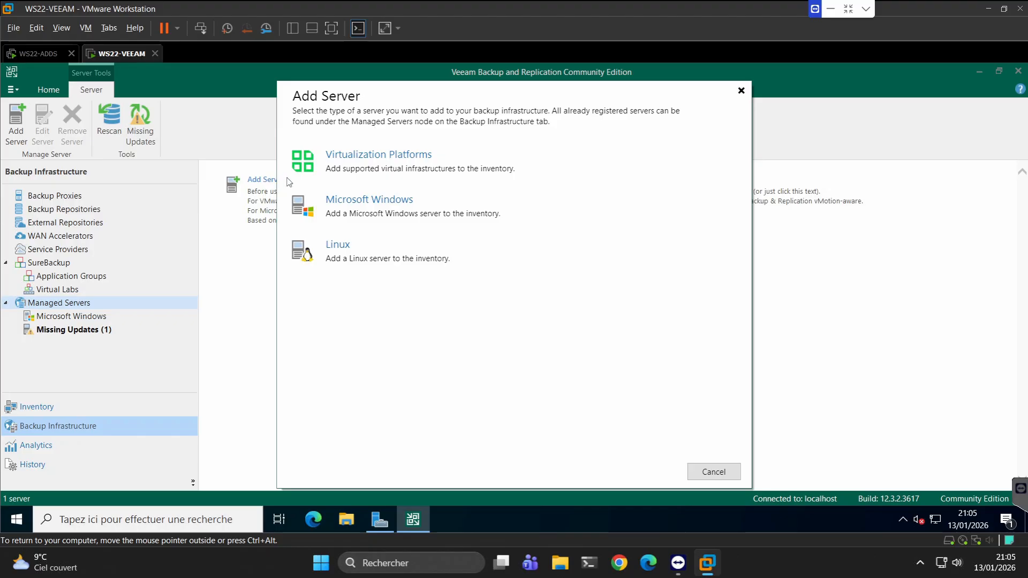
{"action": "left_click", "coordinate": [346, 162]}
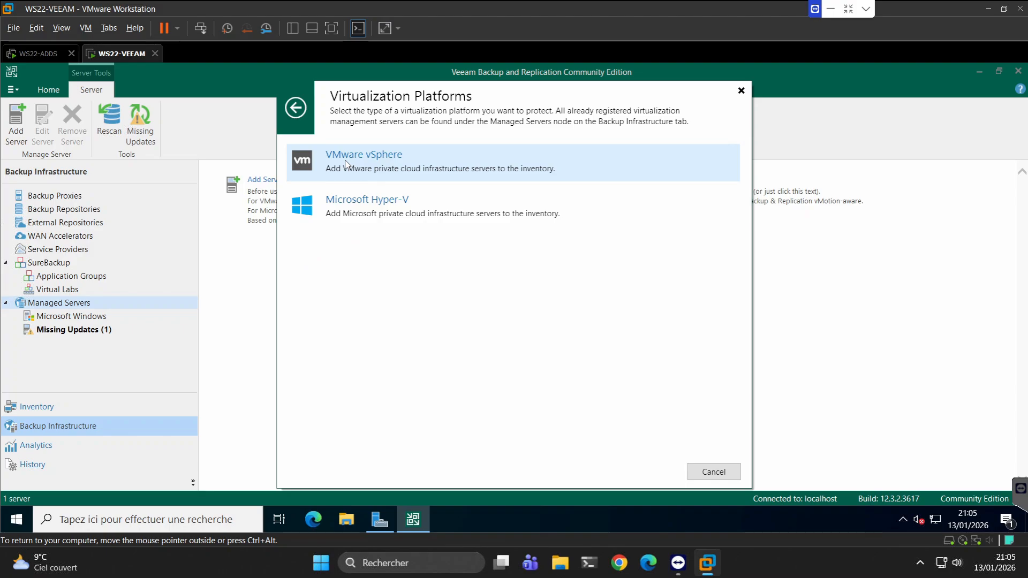
{"action": "left_click", "coordinate": [346, 164]}
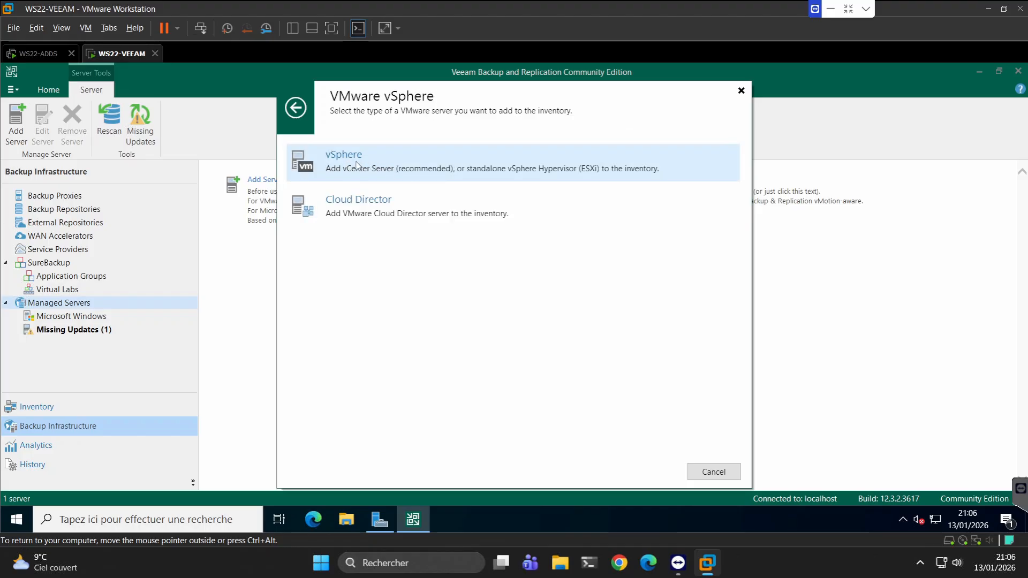
{"action": "left_click", "coordinate": [357, 165]}
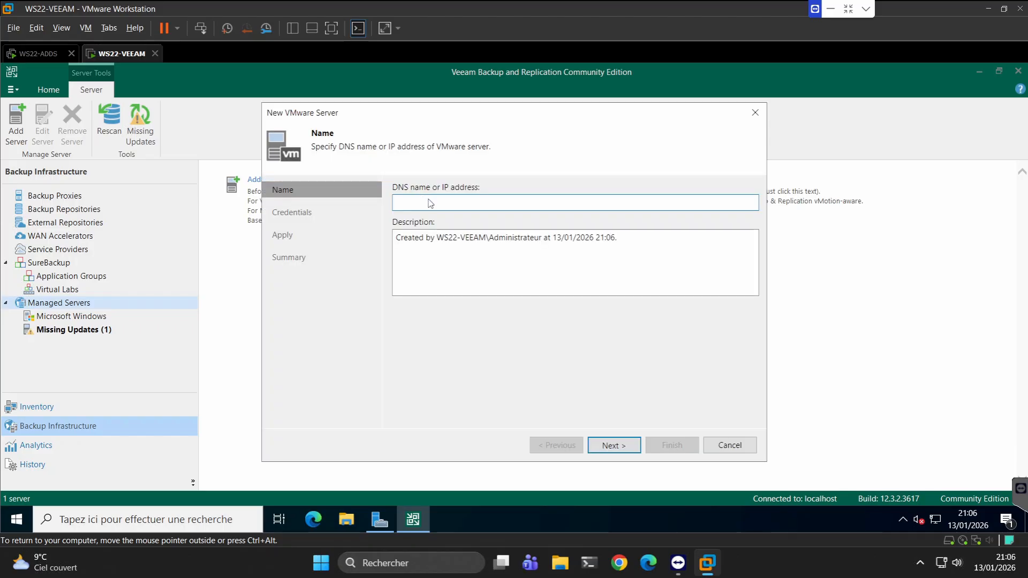
{"action": "left_click", "coordinate": [432, 202]}
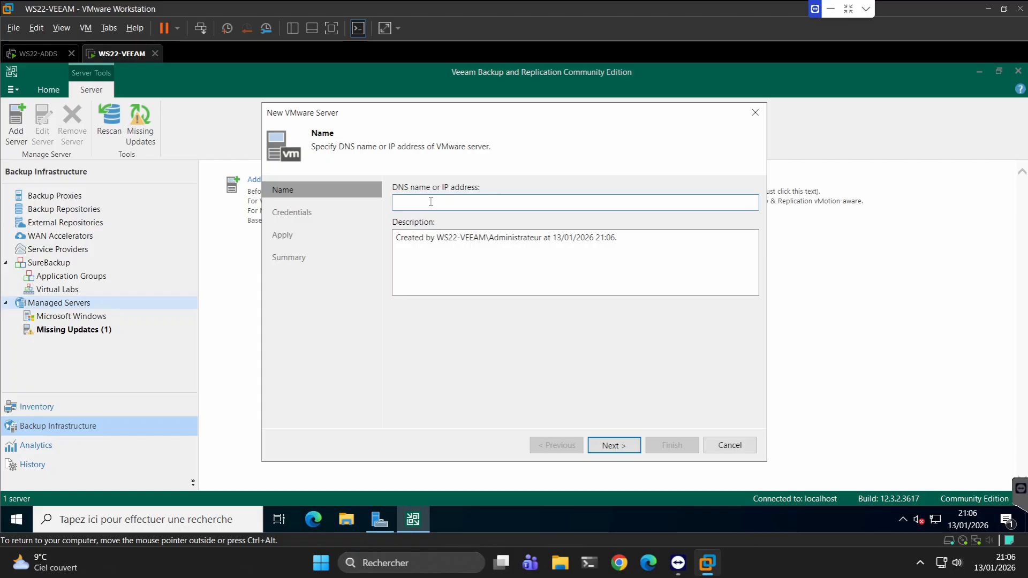
{"action": "left_click", "coordinate": [755, 113]}
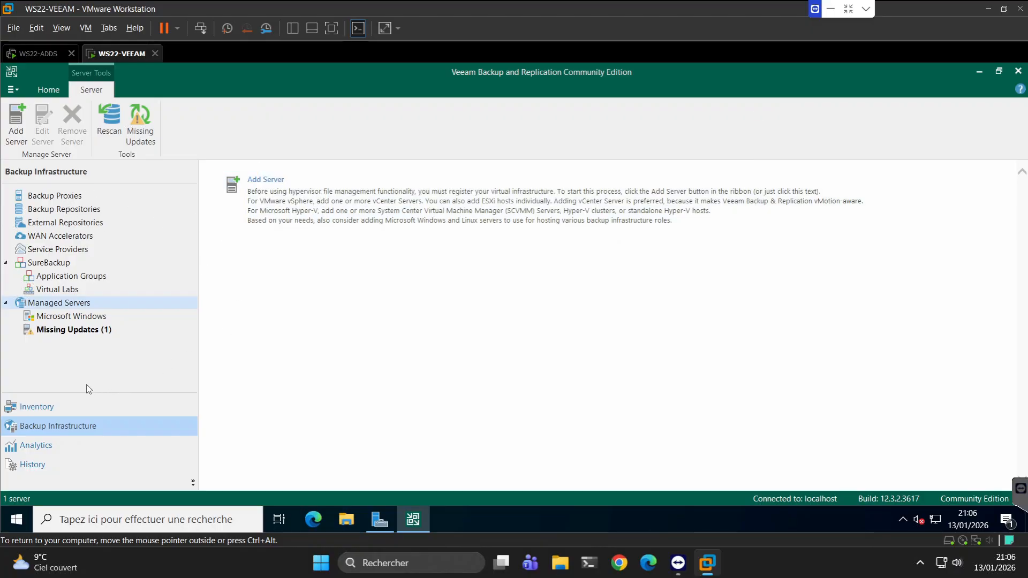
{"action": "left_click", "coordinate": [42, 411]}
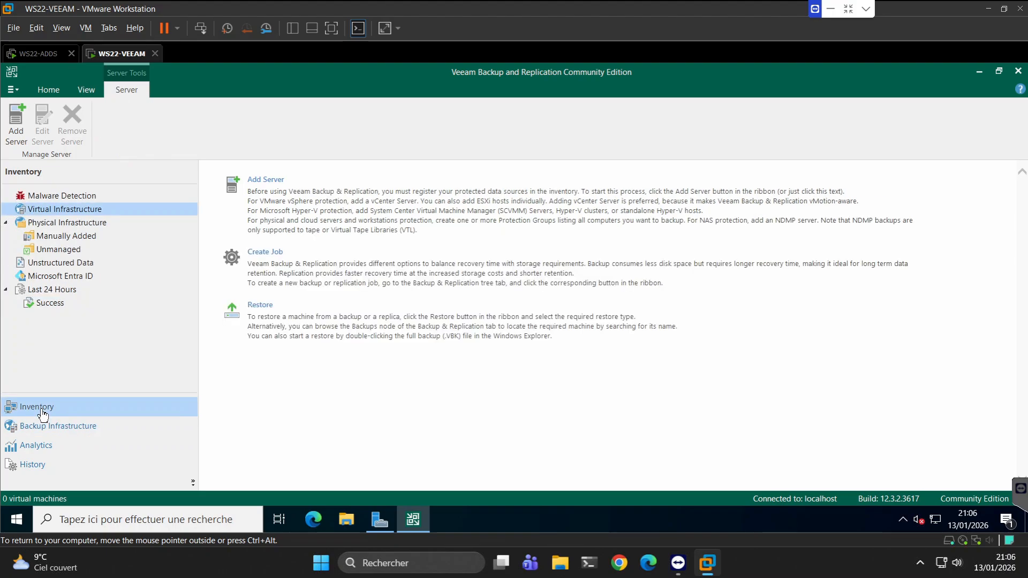